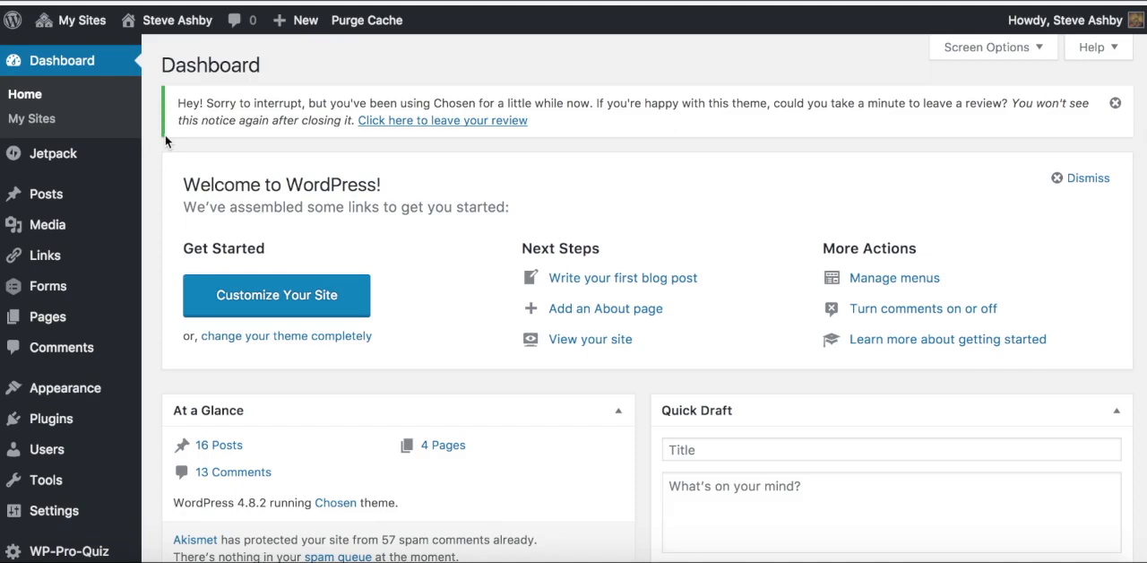
Step: Activate the ALT Lab Audiography plugin and start a new audiographic
click(64, 428)
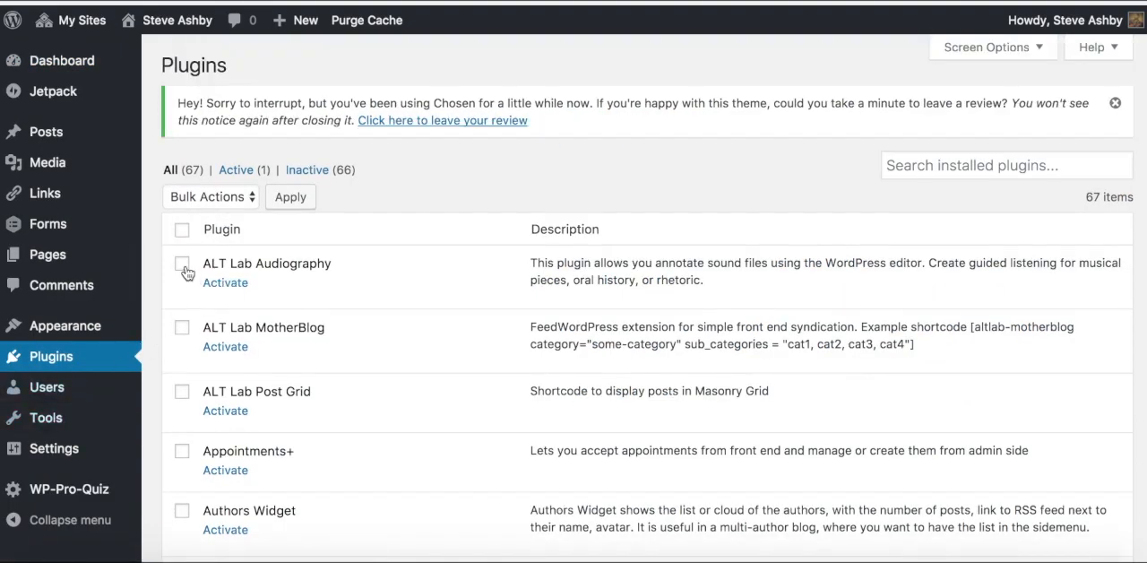
click(230, 287)
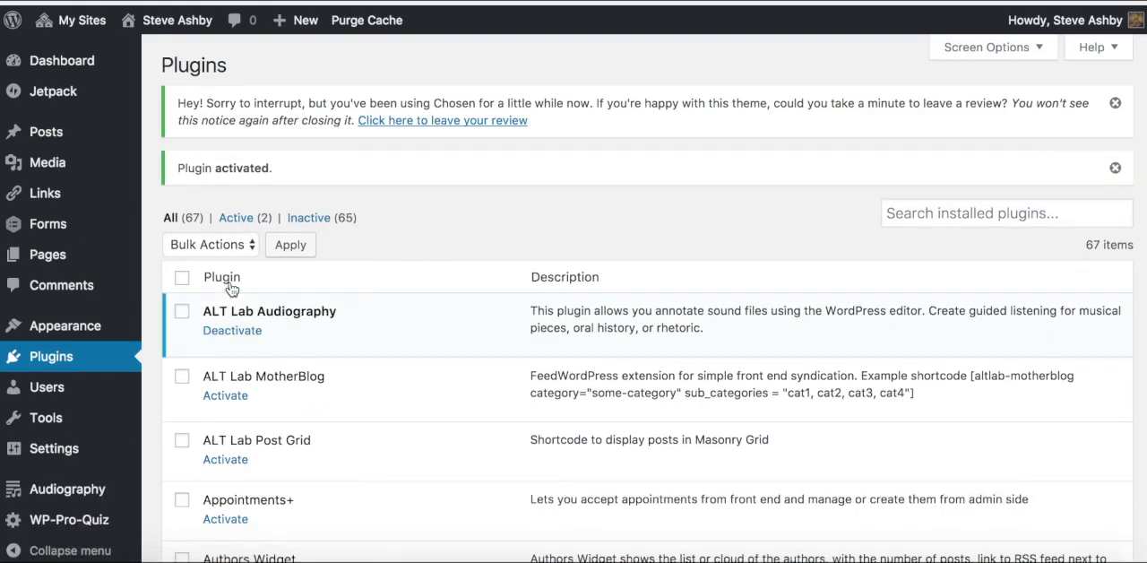
mouse_move(125, 326)
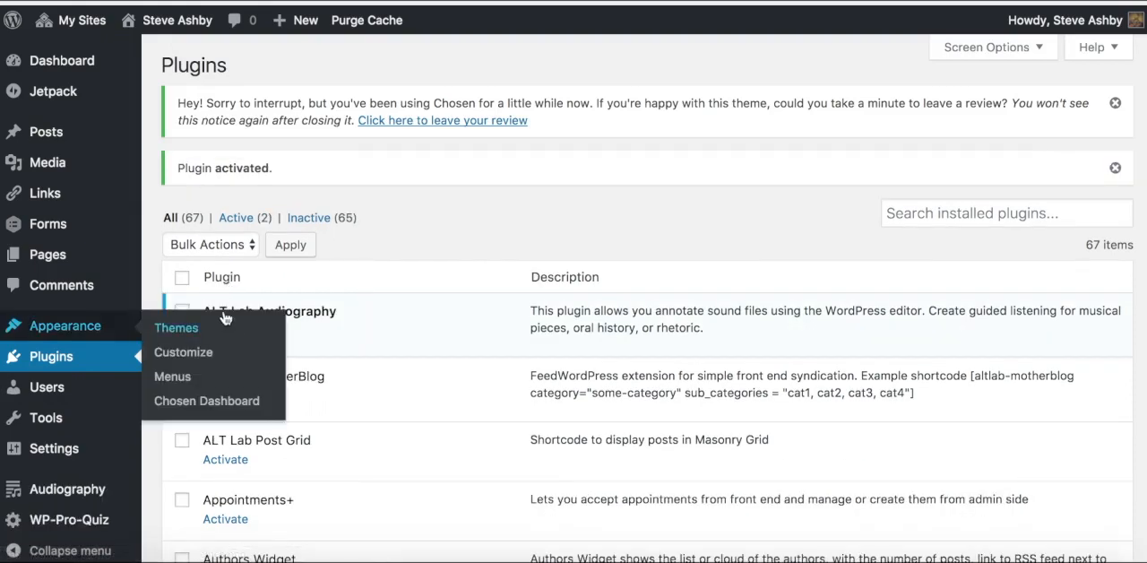
click(63, 496)
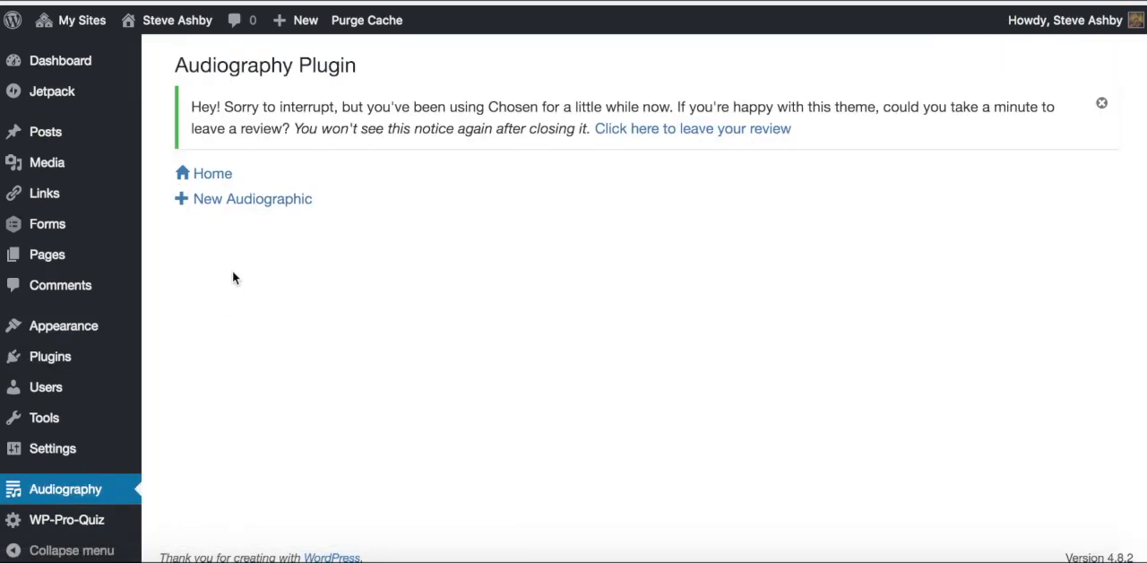
click(239, 204)
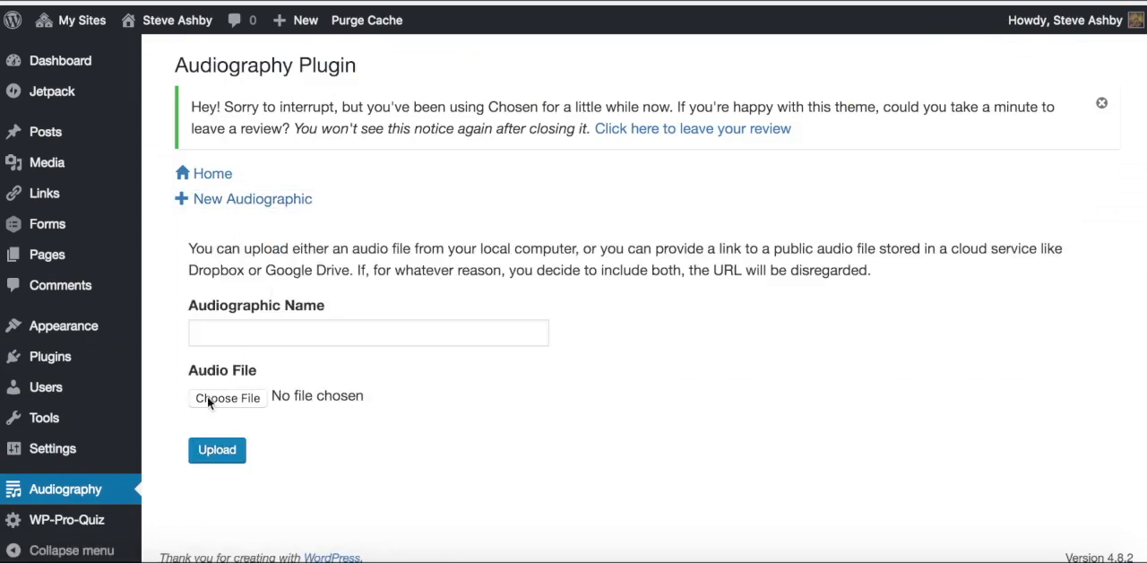
Step: Browse for the audio file in the Music folder inside LAME on the LaCie drive
click(244, 399)
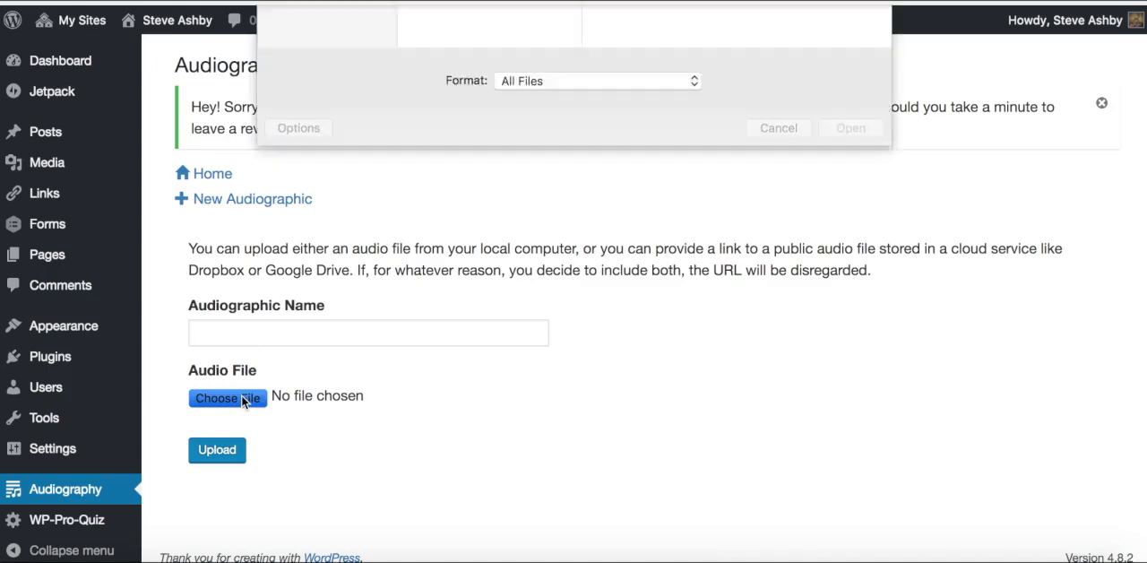
click(308, 98)
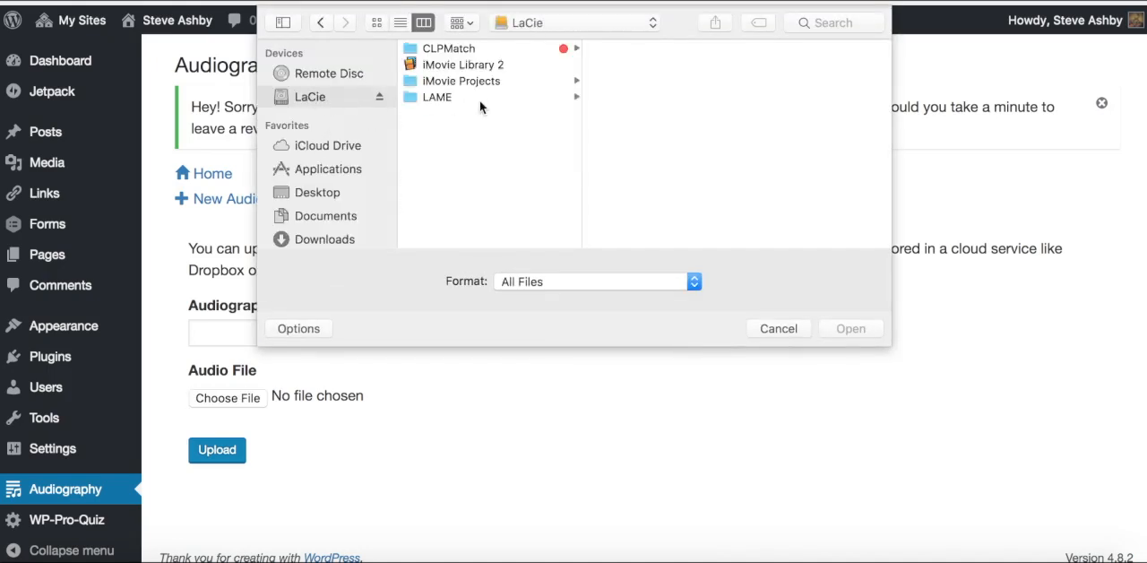
click(451, 100)
click(640, 113)
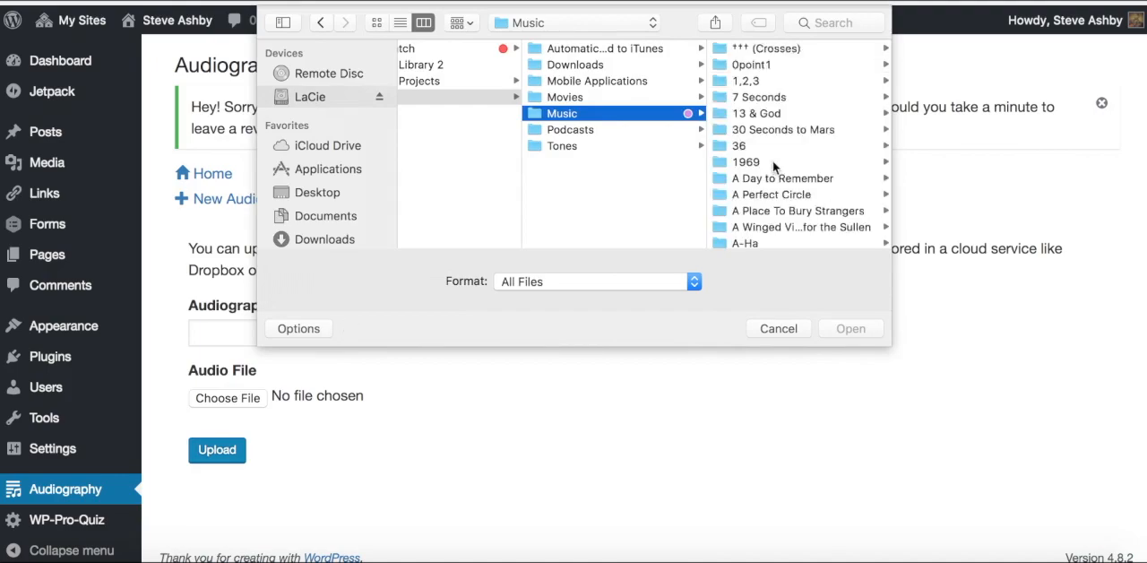
Step: Find Julian Bream's folder in the music library and open its Villa Lobos guitar album
scroll(772, 161, down, 10)
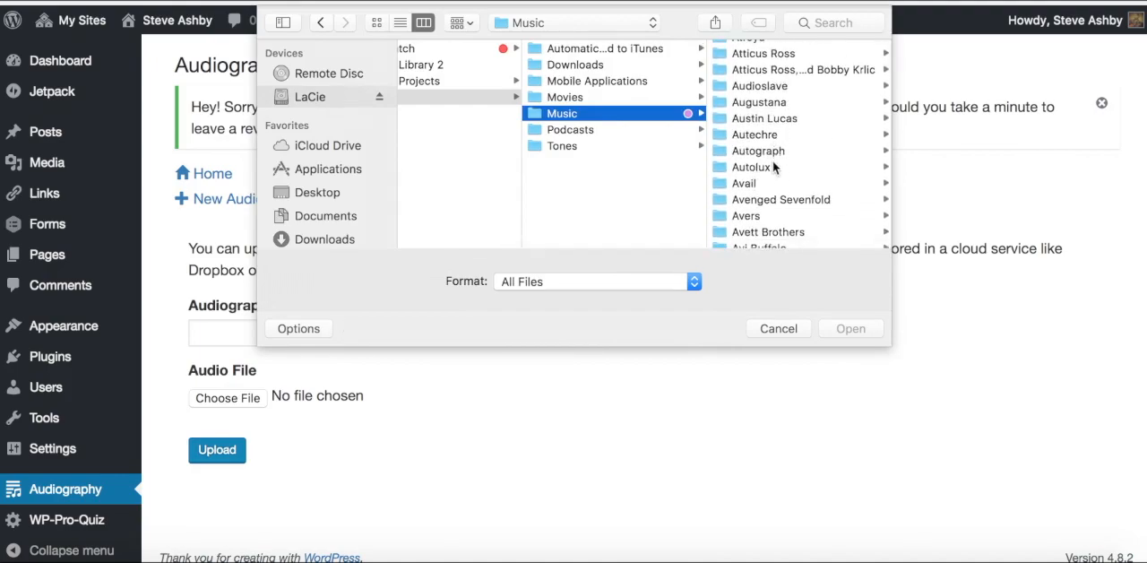
scroll(772, 167, down, 15)
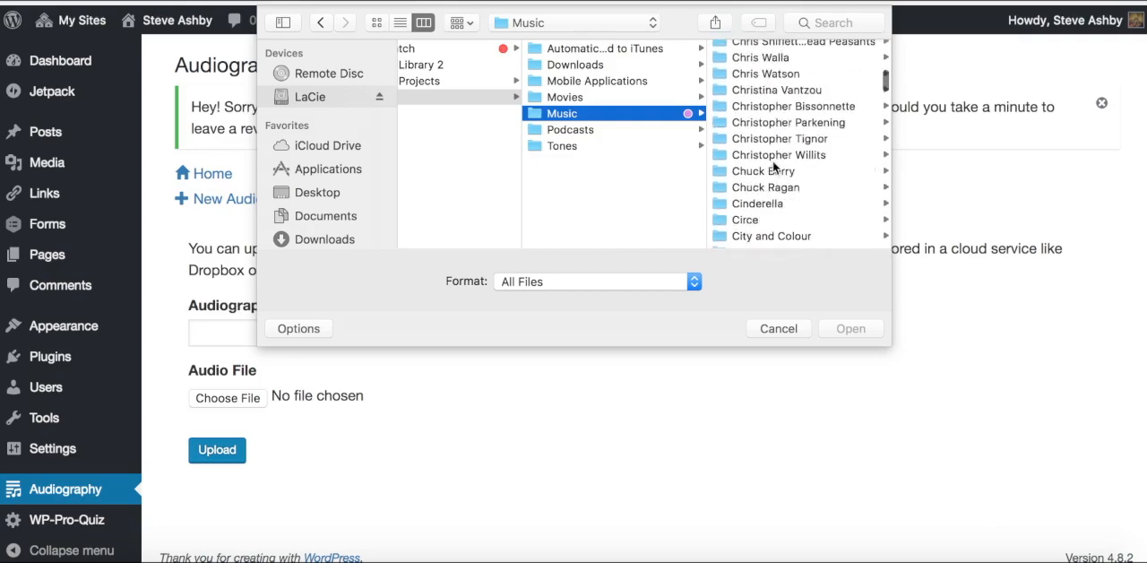
scroll(773, 167, down, 15)
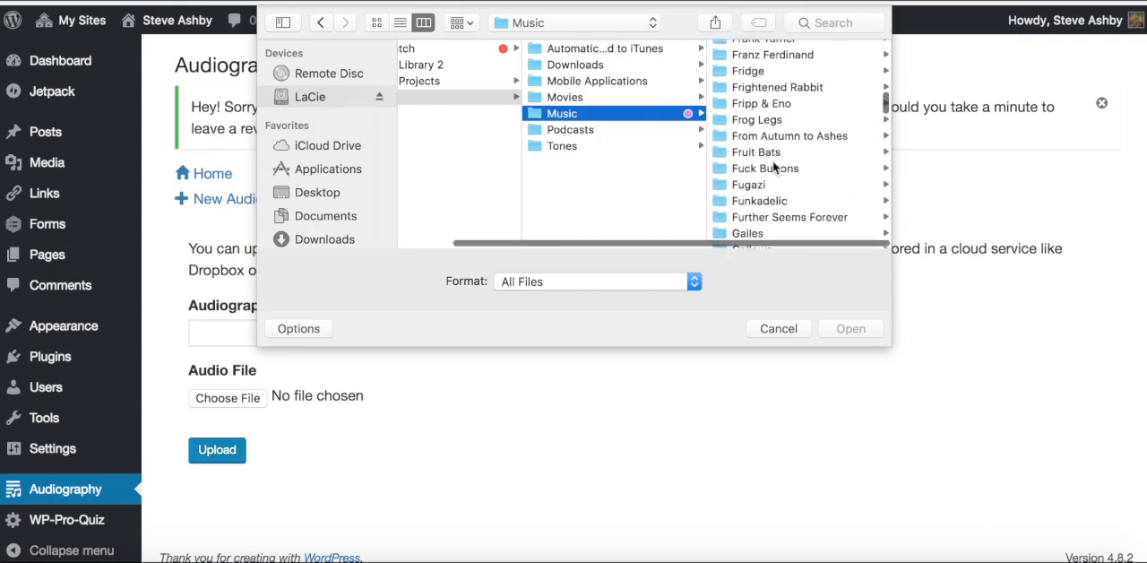
scroll(773, 165, down, 15)
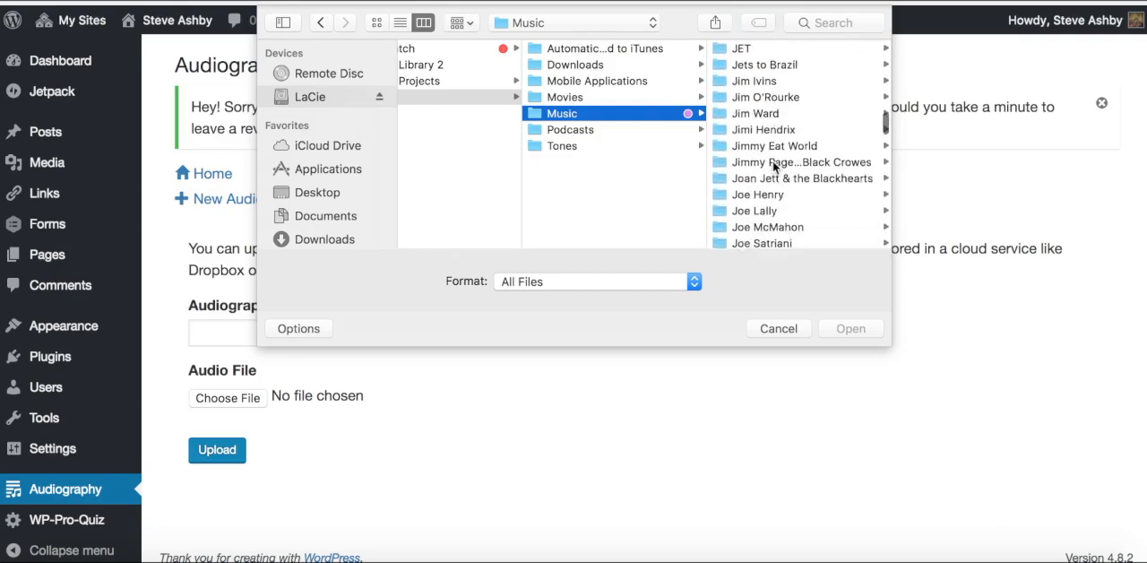
scroll(773, 160, down, 15)
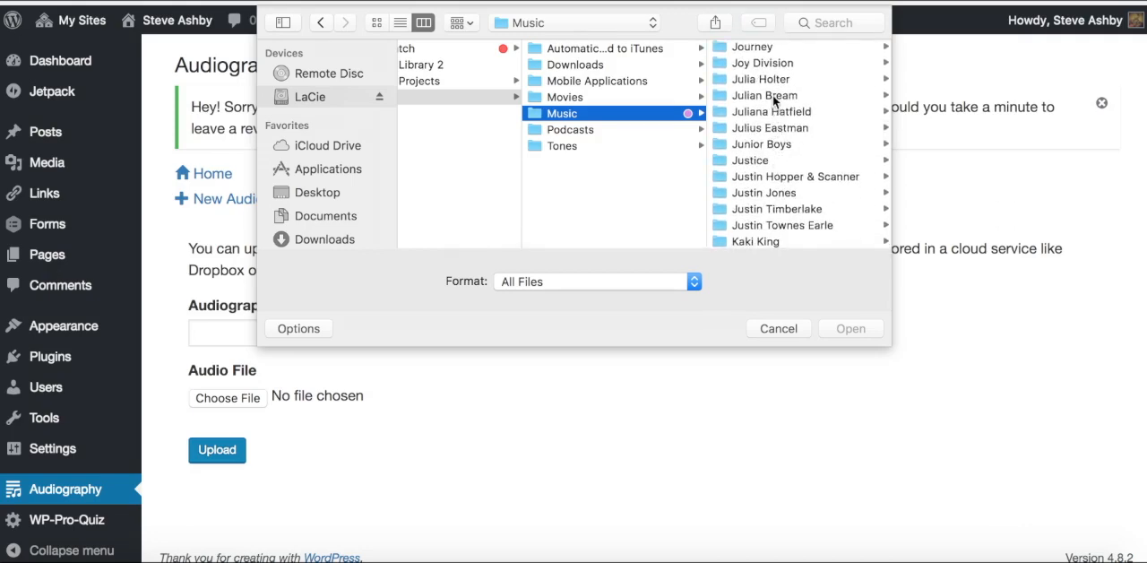
click(773, 95)
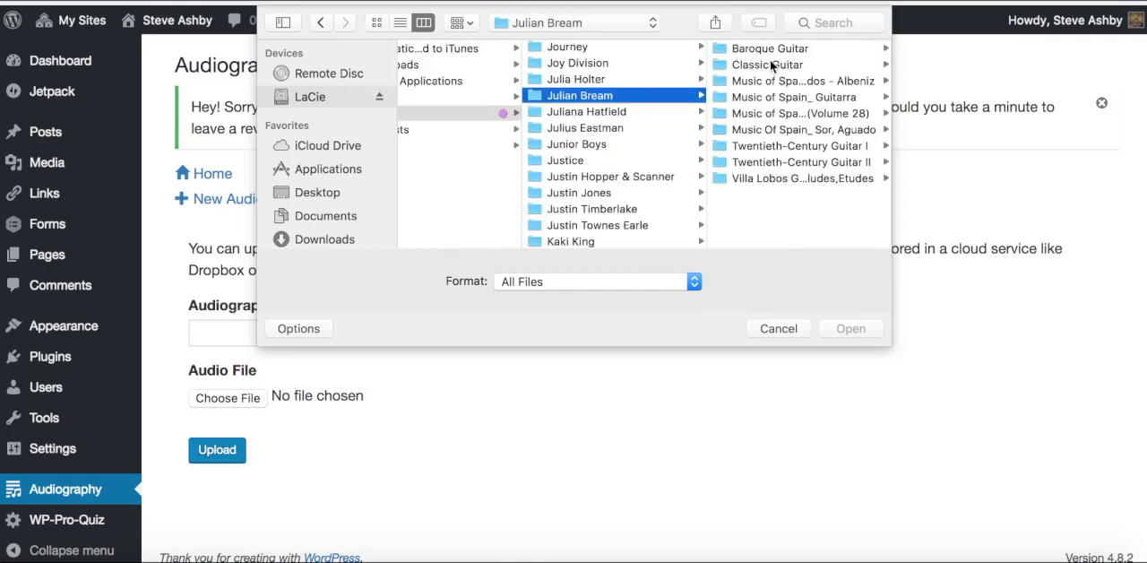
click(759, 177)
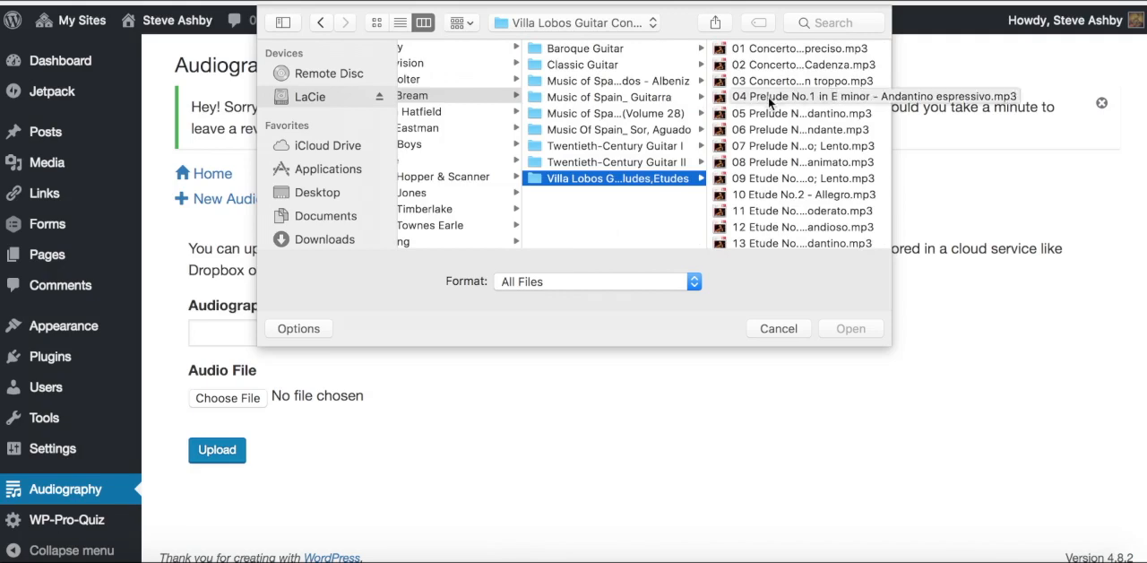
Step: Widen the file dialog to read the full track names and choose 07 Prelude No.4 in E minor as the audio file
scroll(768, 97, down, 1)
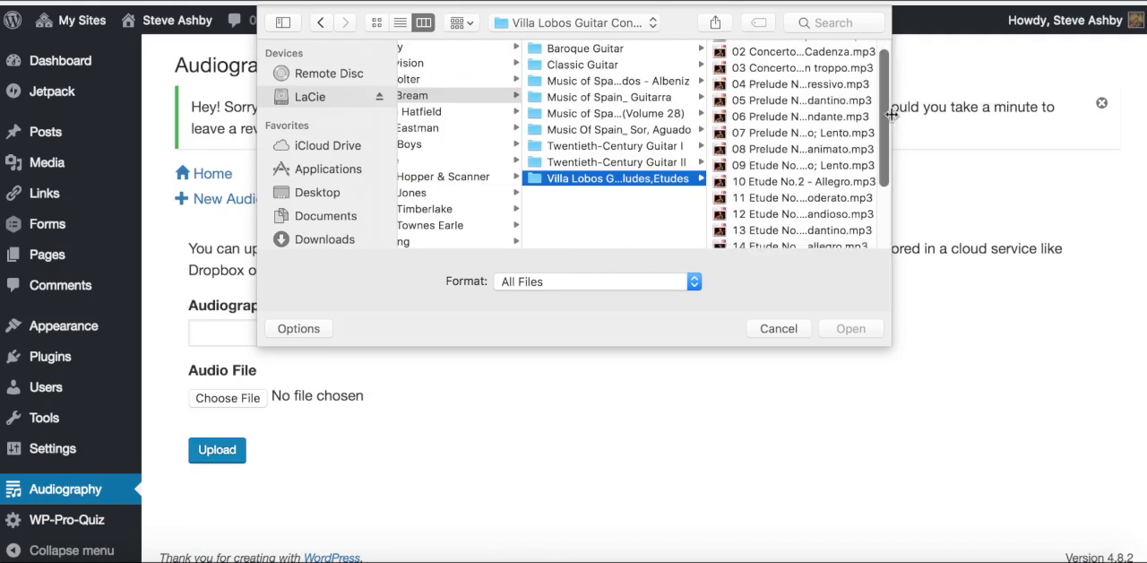
drag(890, 112, 982, 115)
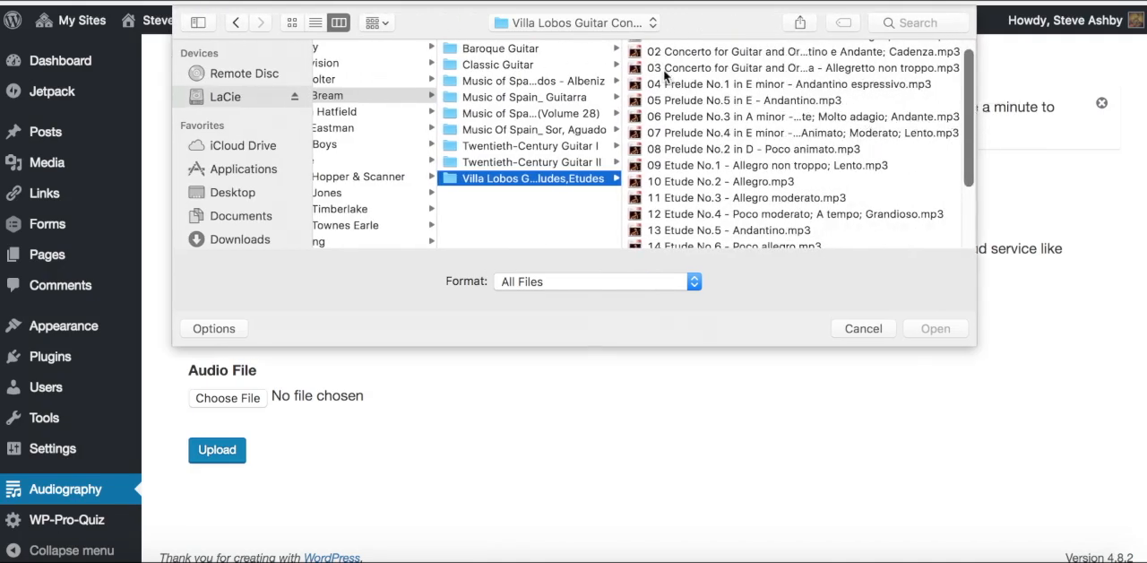
click(706, 133)
double_click(707, 133)
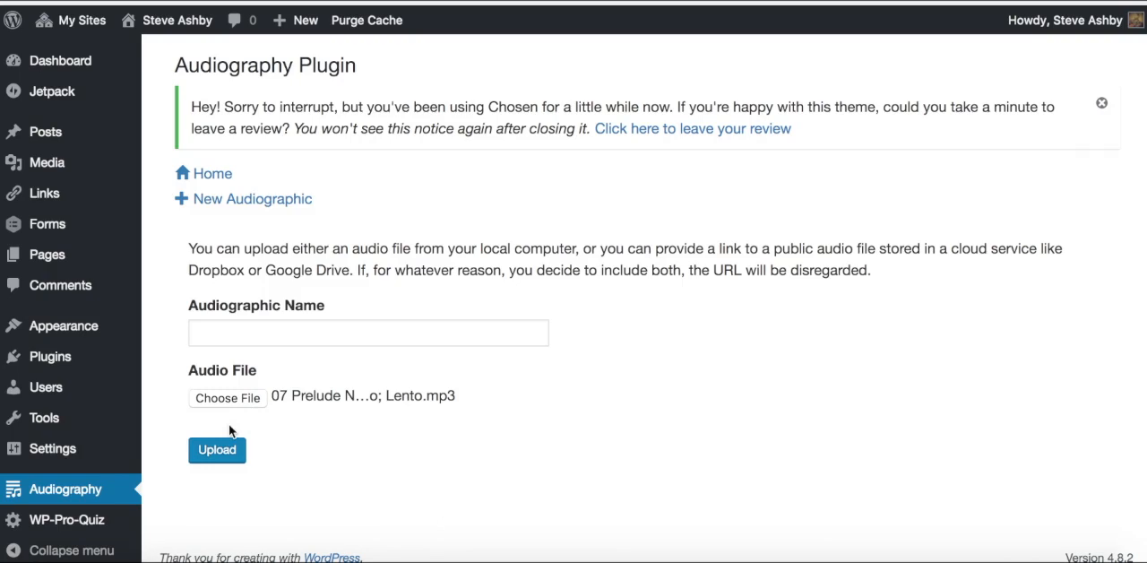
Step: Name the audiographic "Villa-Lobos - Prelude #4" and upload it
click(239, 328)
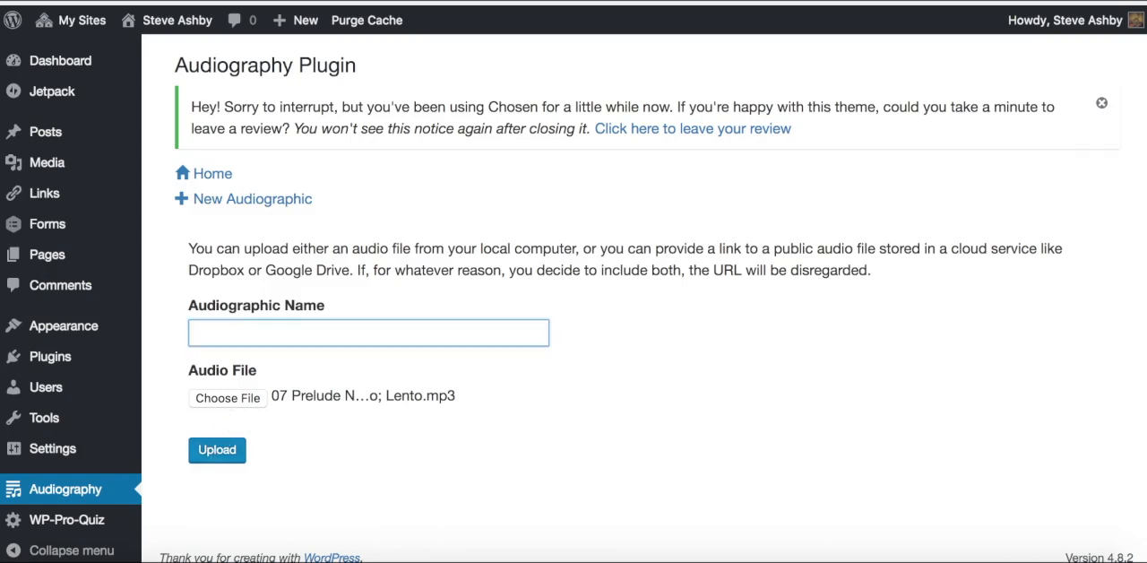
text(Villa)
key(BackSpace)
key(BackSpace)
text(a-Lobos Prel)
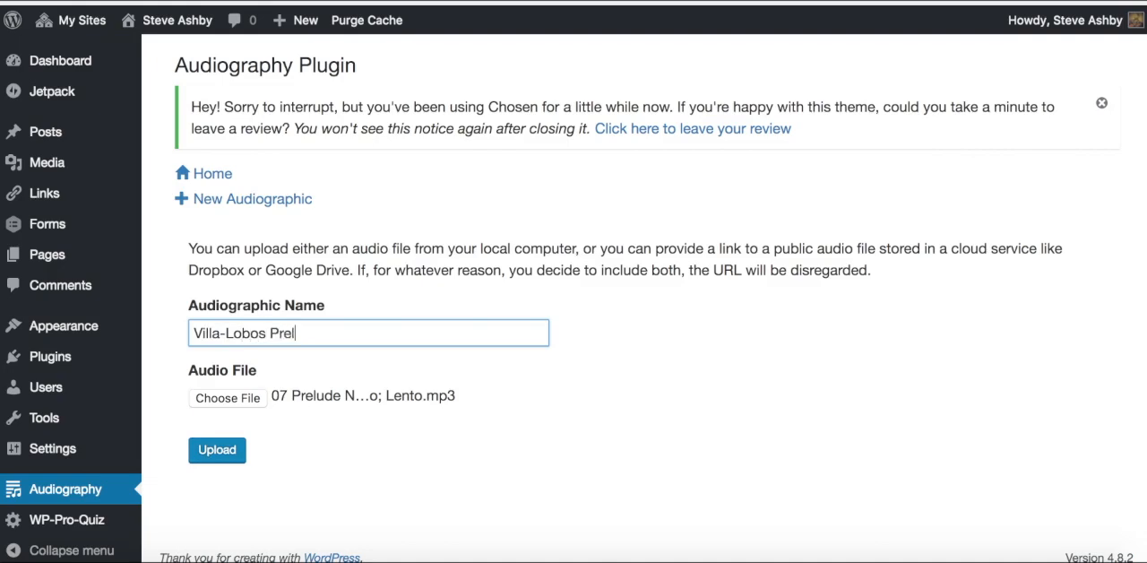
text(ud e)
text( #4)
text( -)
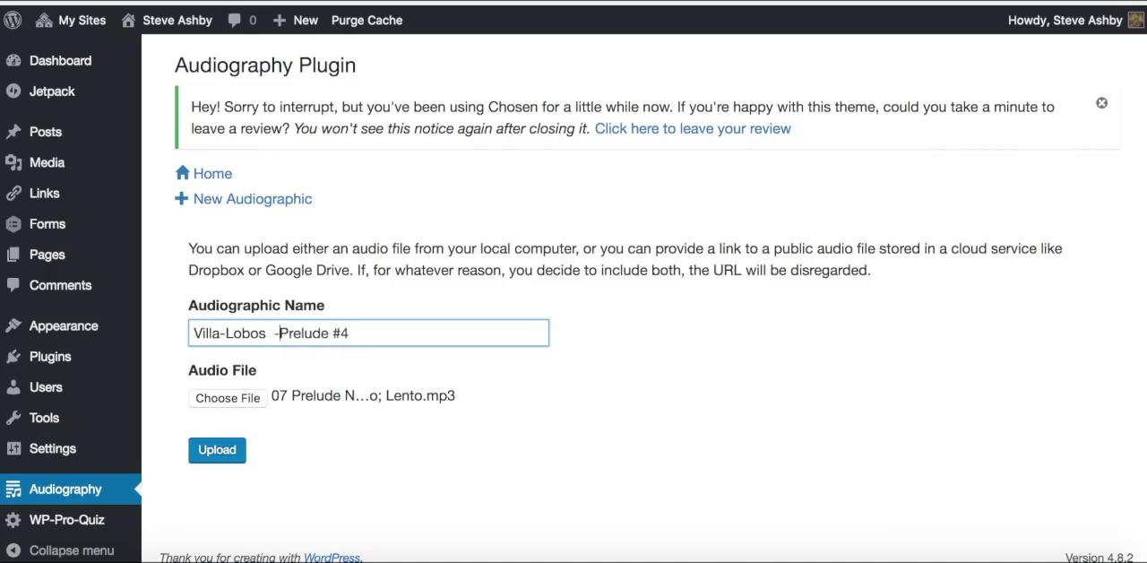
key(BackSpace)
click(218, 454)
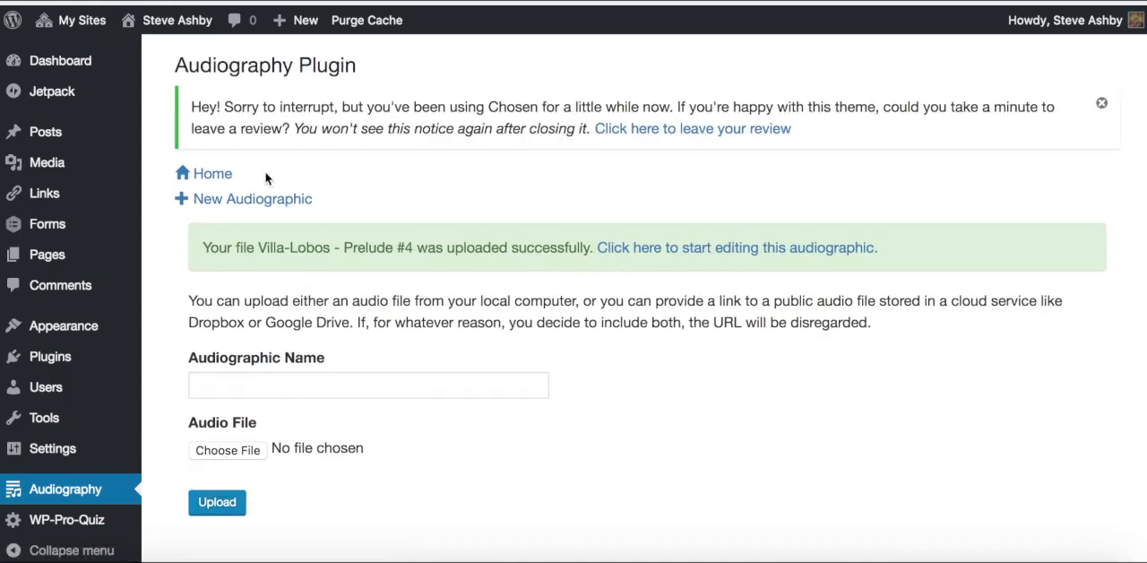
Step: Return to the Audiography home list and open Villa-Lobos - Prelude #4 for editing
click(216, 179)
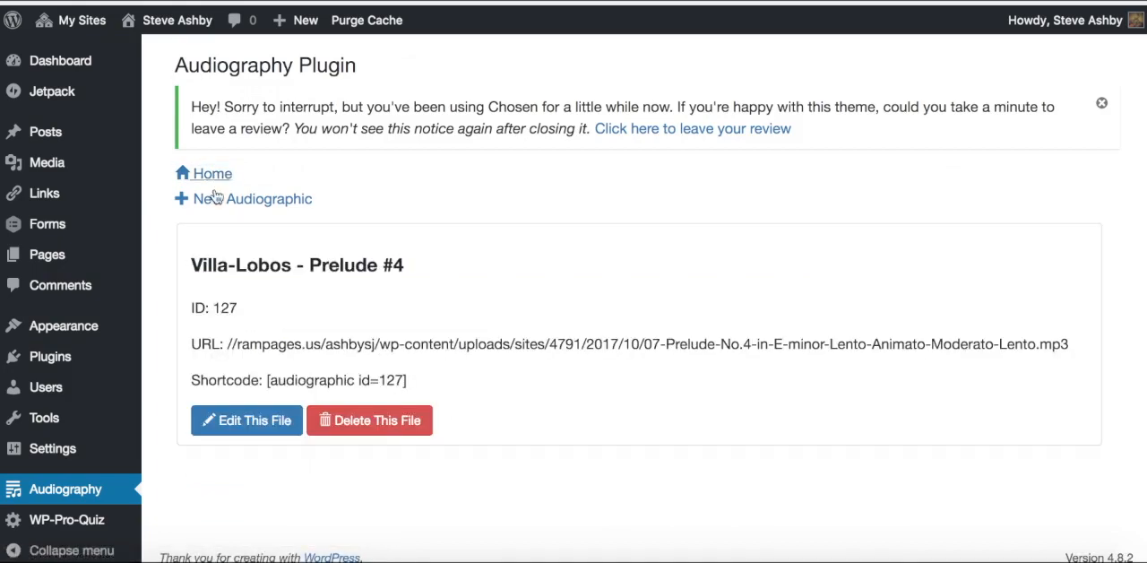
click(248, 430)
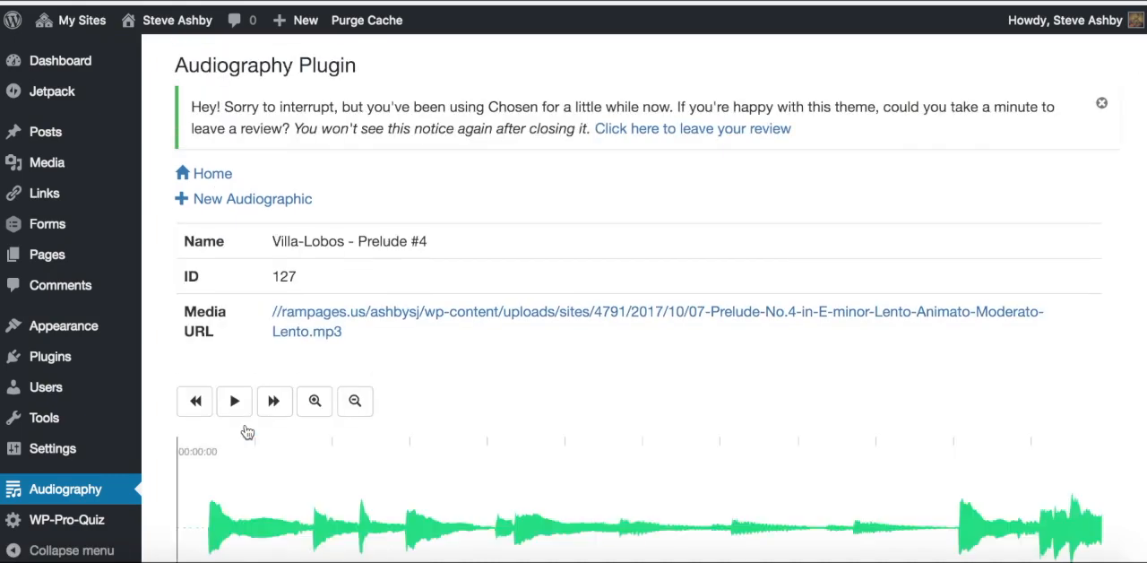
Step: Add a segment from just before the first note of the waveform to about 53.8 seconds
scroll(247, 433, down, 5)
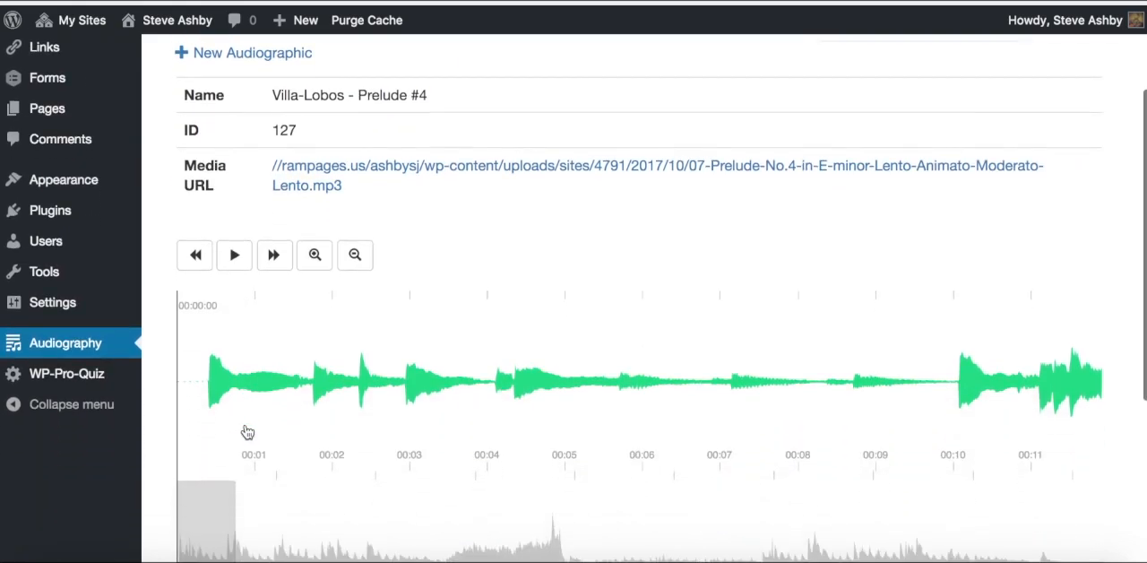
scroll(262, 457, down, 4)
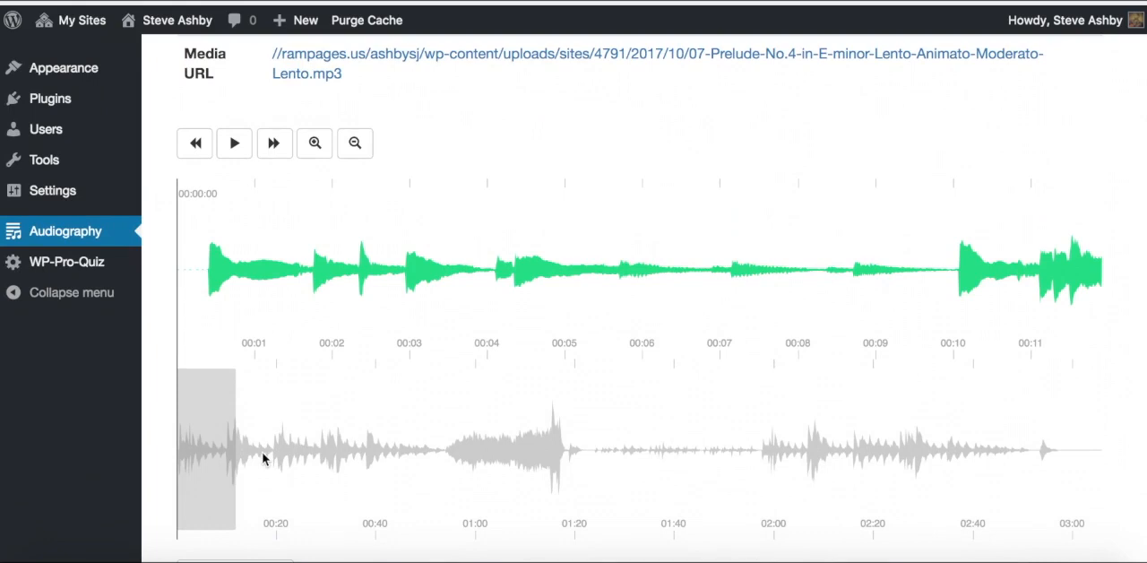
scroll(263, 457, down, 1)
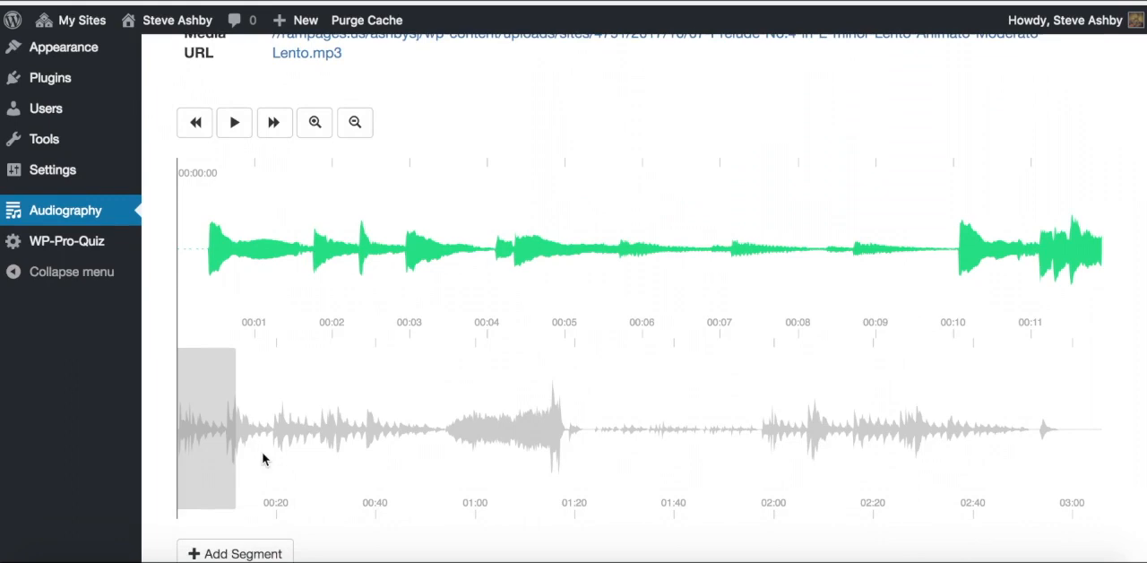
scroll(243, 269, down, 3)
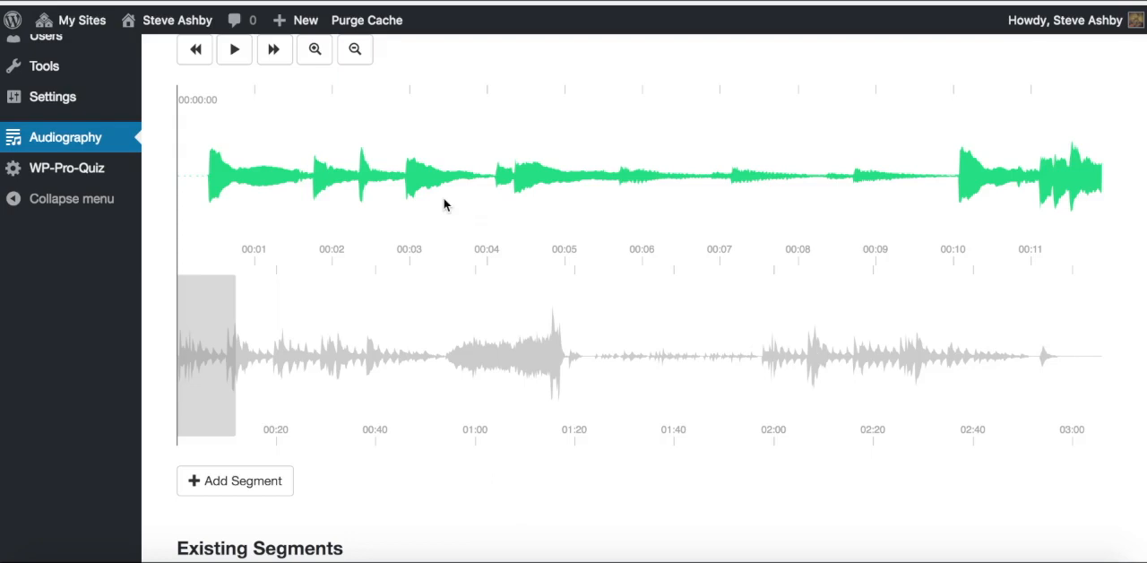
scroll(443, 206, down, 2)
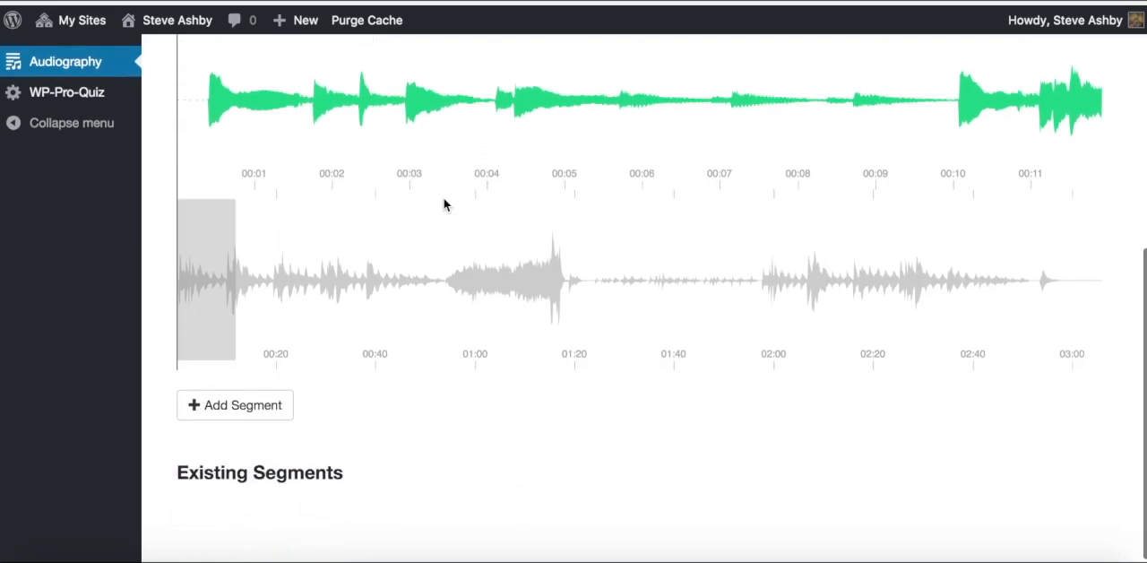
scroll(444, 205, up, 1)
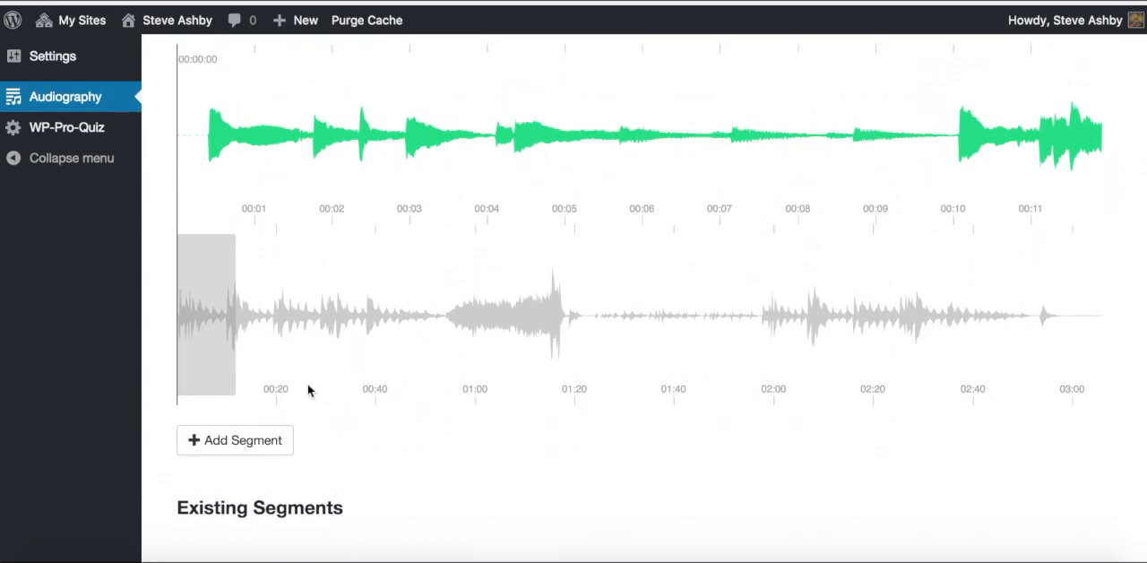
click(238, 444)
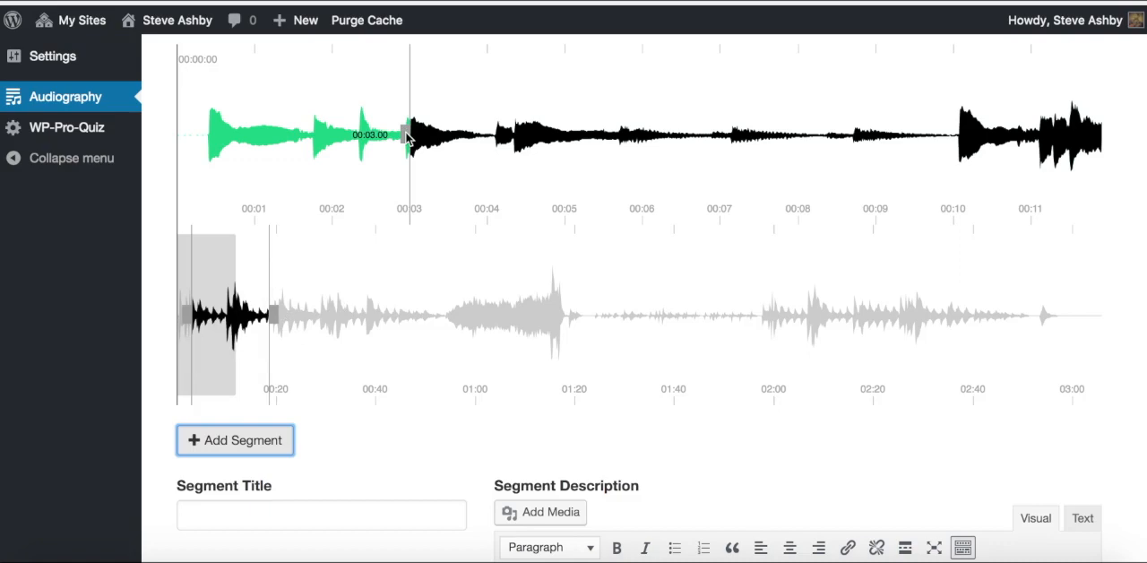
drag(247, 135, 197, 136)
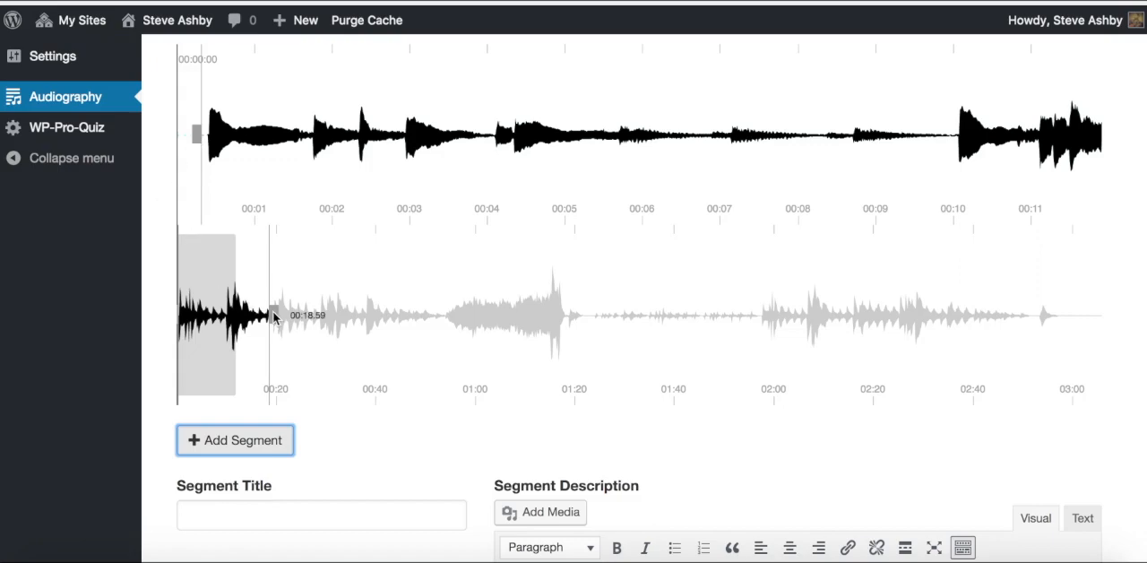
drag(273, 315, 450, 324)
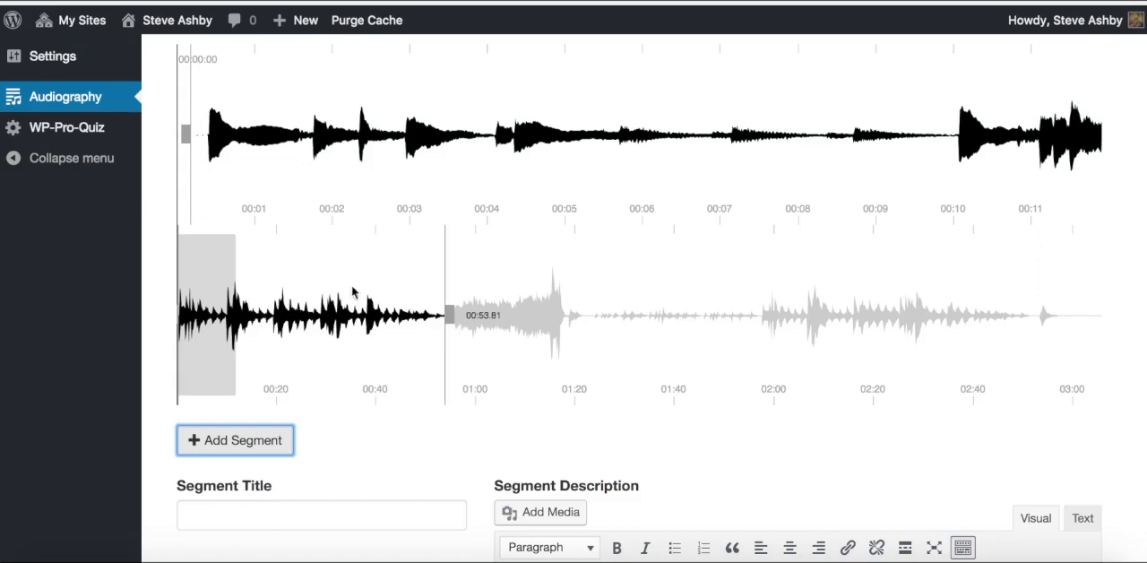
Step: Play the audio from the beginning to listen to the new segment
scroll(282, 235, up, 3)
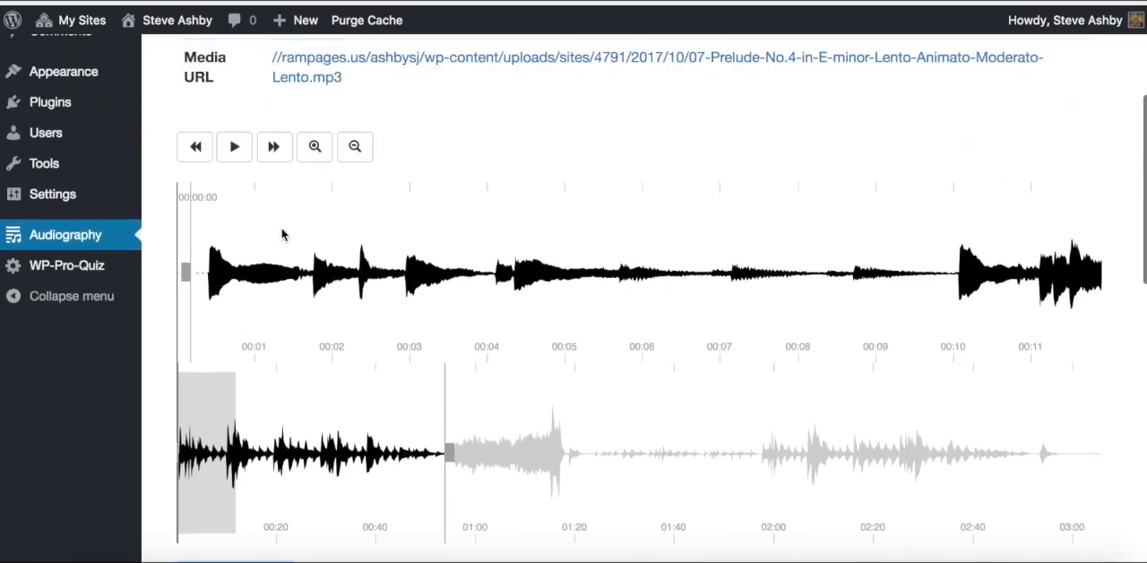
click(235, 149)
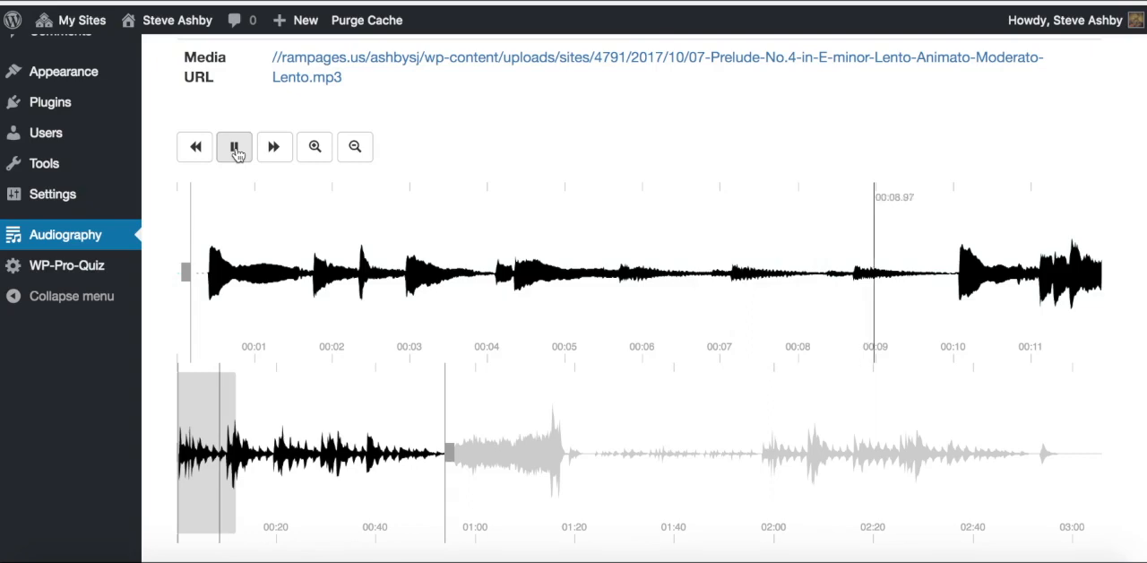
Step: Move the playback position to about 48 seconds, listen through the segment's end, and pause the audio
click(235, 153)
click(421, 454)
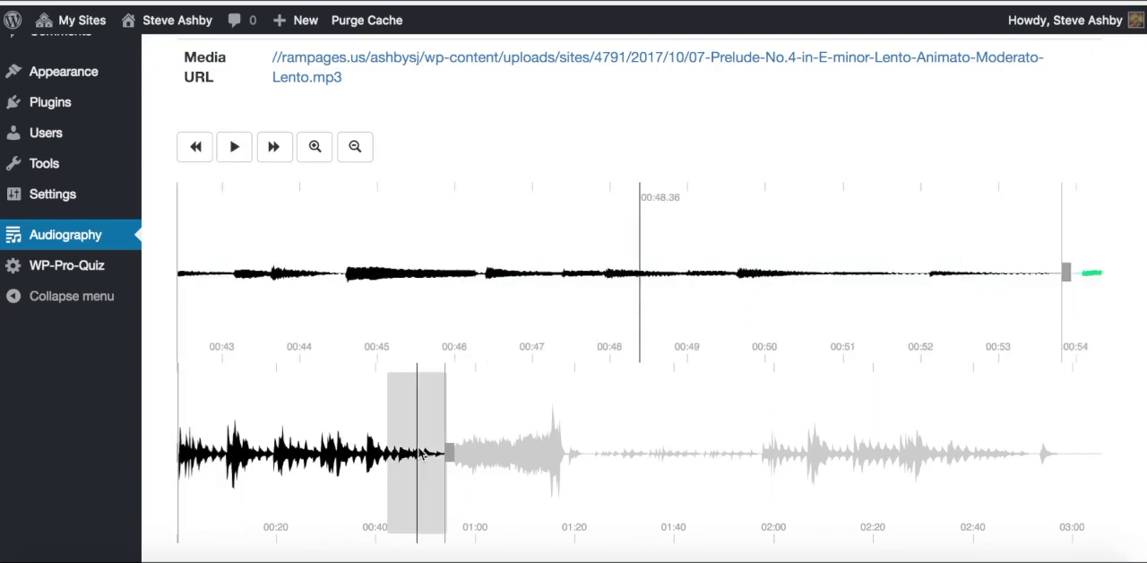
click(235, 152)
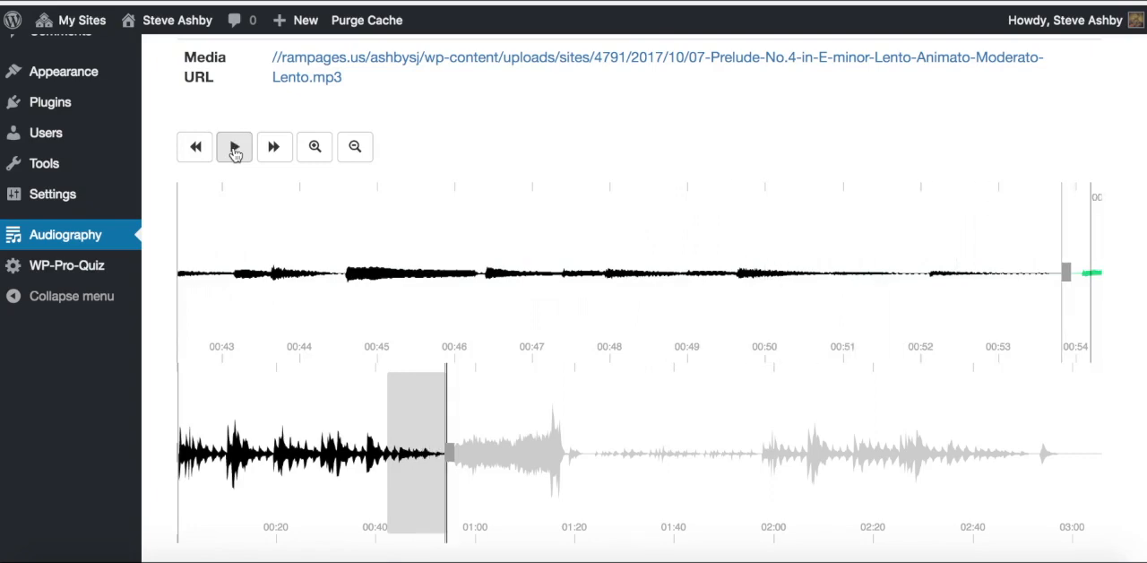
Step: Title the new segment "Section A" and set its color to red
scroll(244, 197, down, 3)
scroll(244, 199, down, 2)
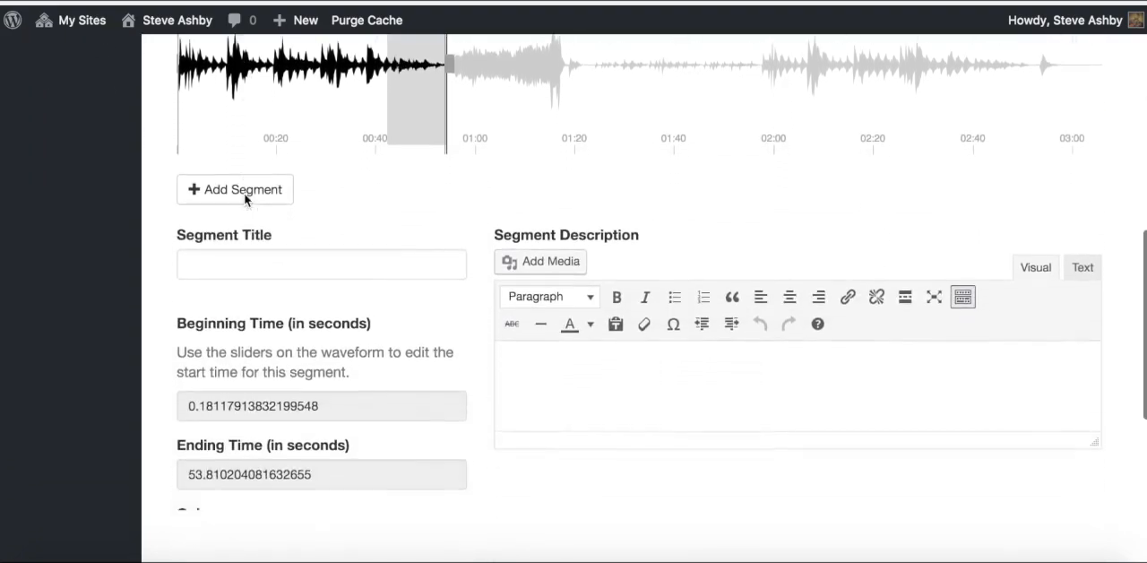
click(236, 221)
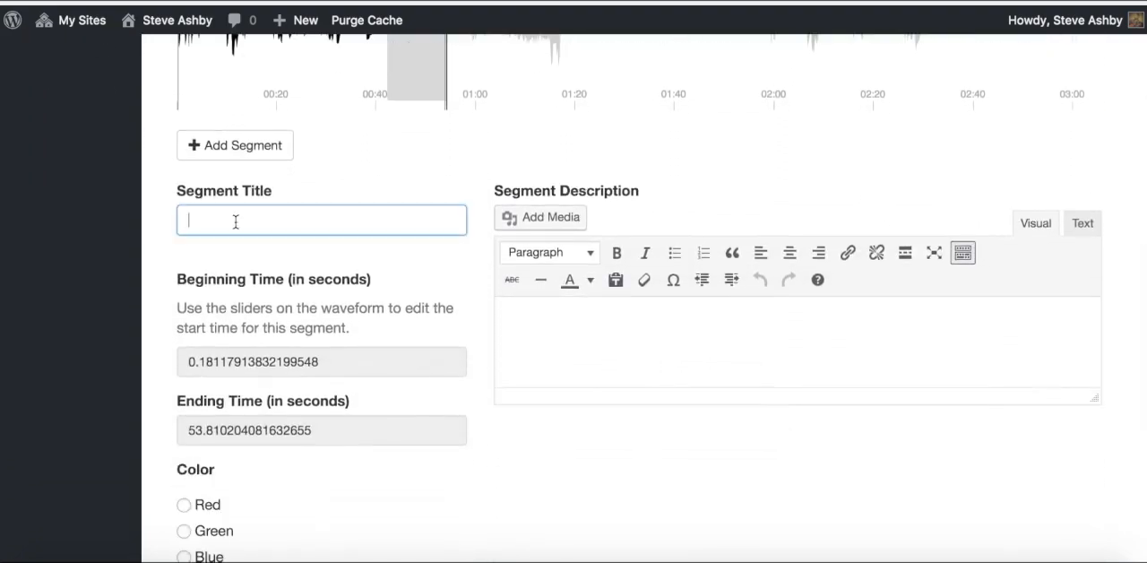
text(Section A)
scroll(259, 344, down, 2)
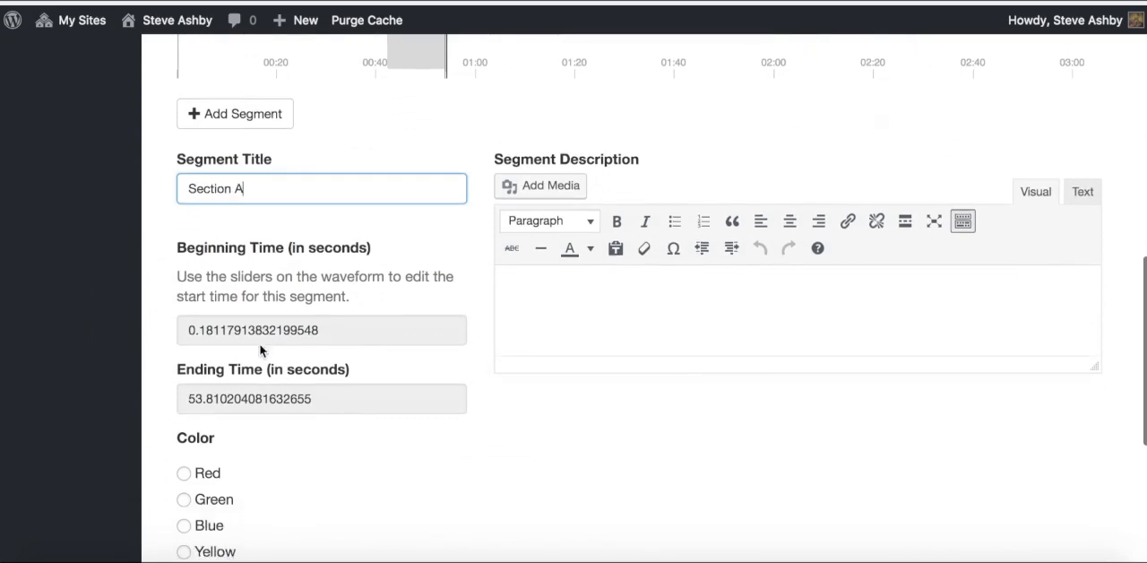
click(184, 382)
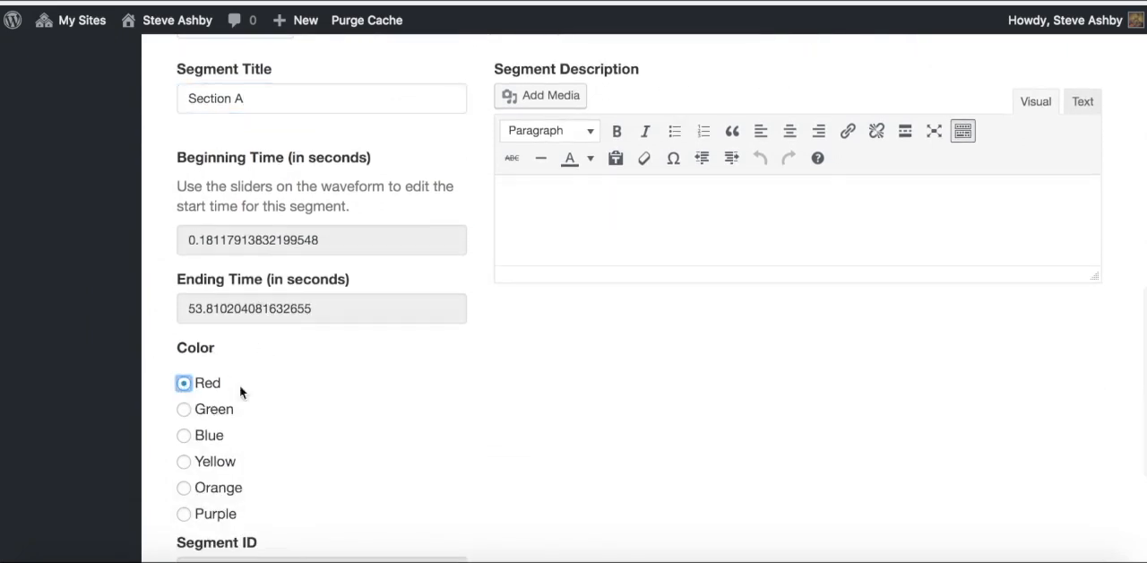
Step: Write "A strong melody reminiscent of a cello" in the segment description
scroll(306, 392, up, 1)
scroll(306, 392, up, 2)
click(543, 333)
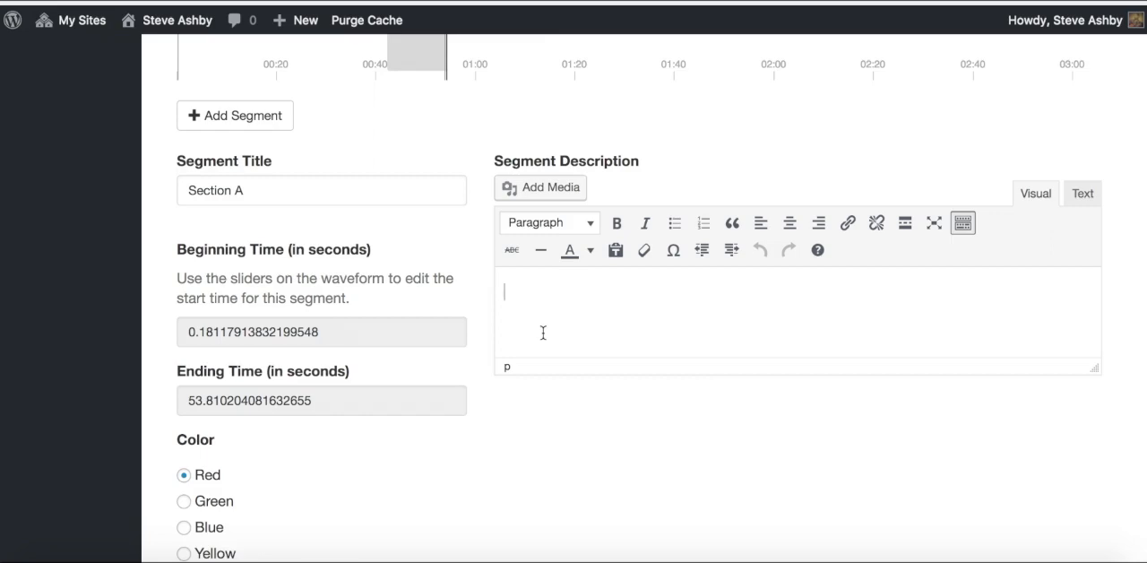
text(A strong melody reminise)
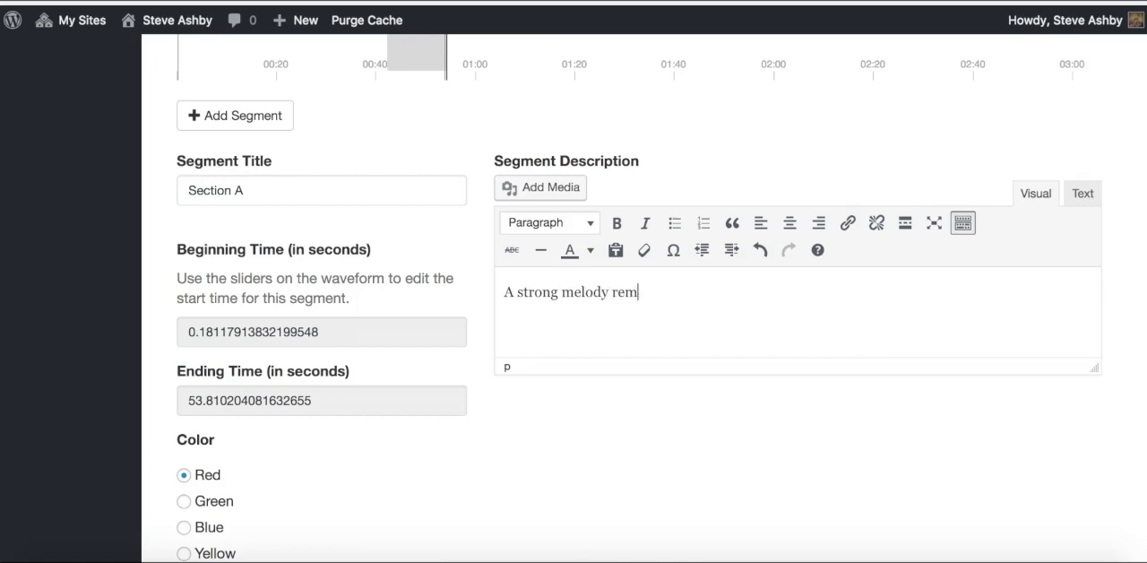
key(BackSpace)
text(cent of a cello.)
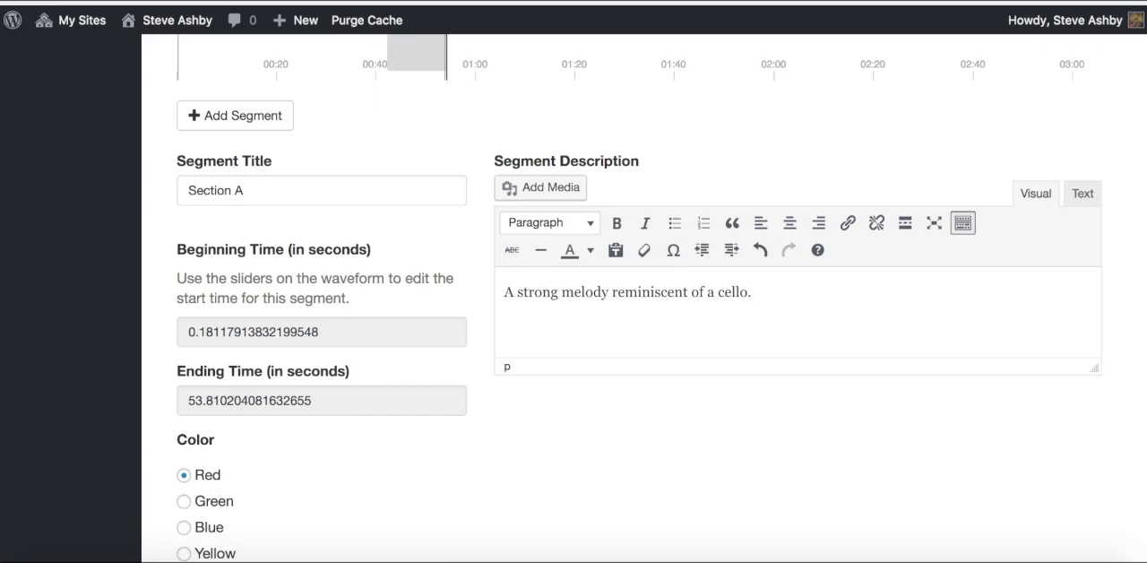
key(BackSpace)
Step: Continue the description sentence with ", echoed by far piannismo chords" after "cello"
text(, echoed by far )
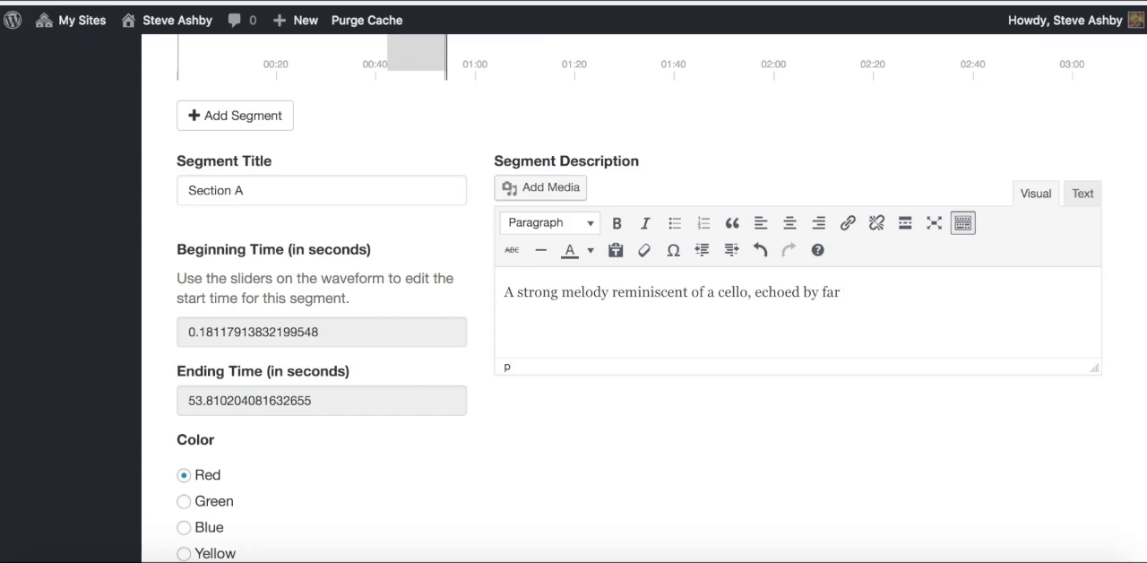
text(chords)
key(Left)
key(Left)
key(Left)
key(Left)
key(Left)
key(Left)
text(piannism)
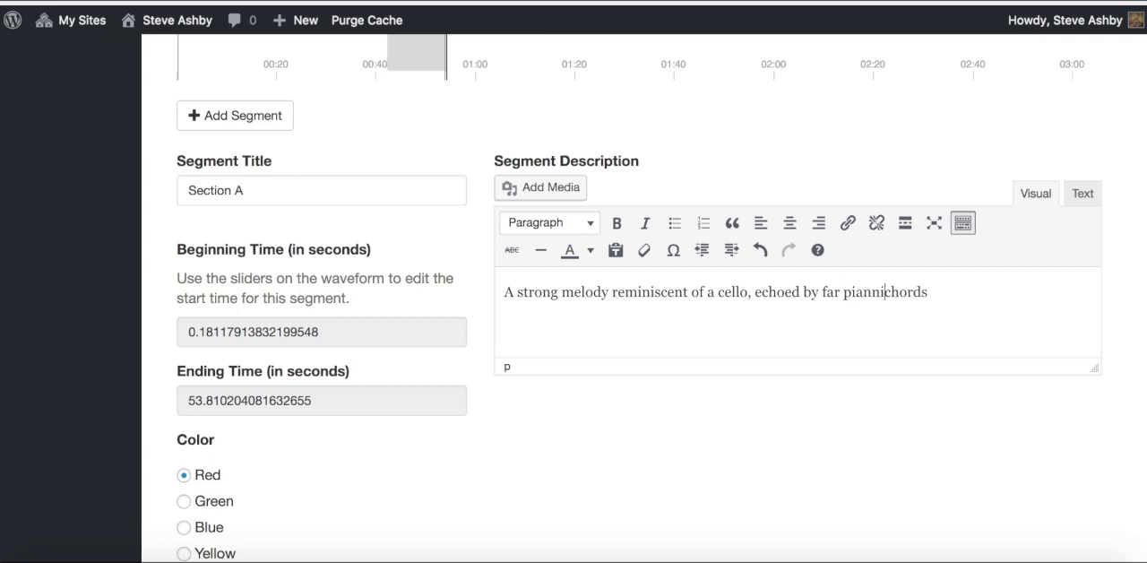
text(o)
key(Right)
key(Right)
key(Right)
key(Right)
key(Right)
key(Right)
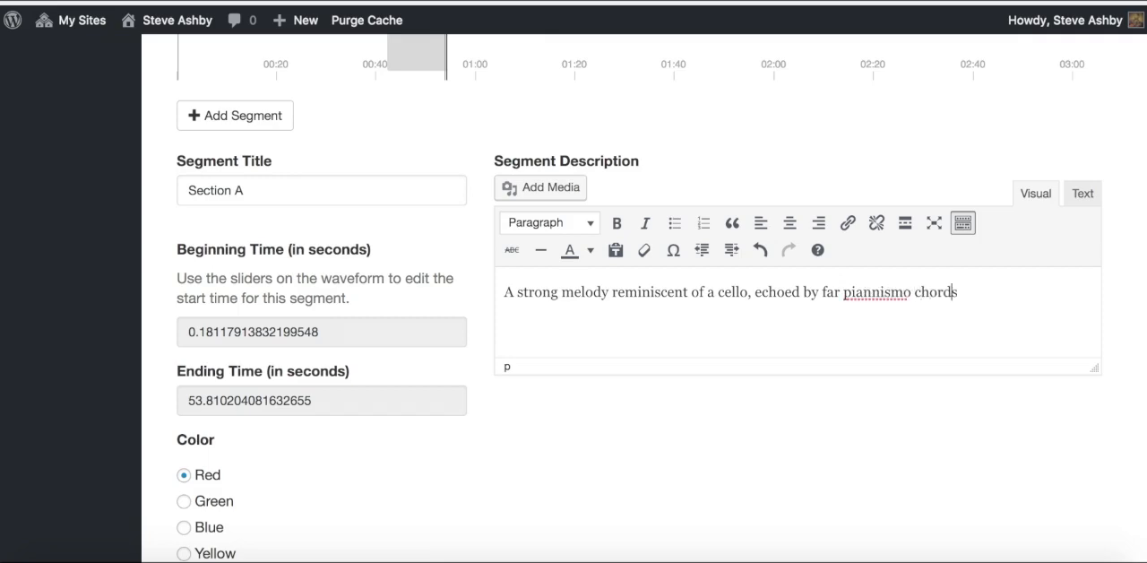
Step: Finish the description sentence with "to represent native drumming in the jungle."
text(to represent)
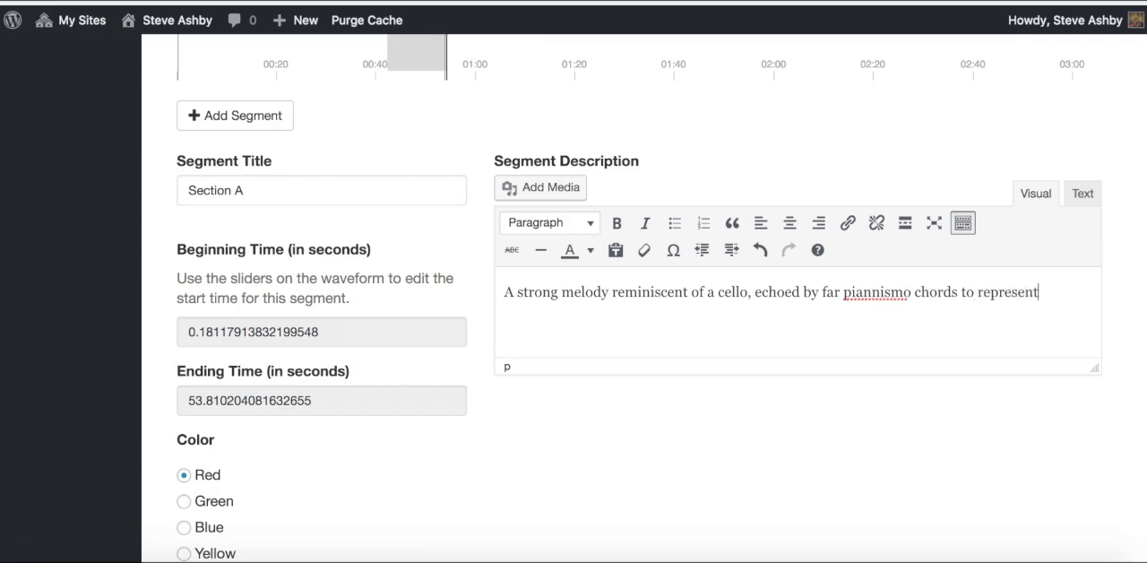
text( native drum)
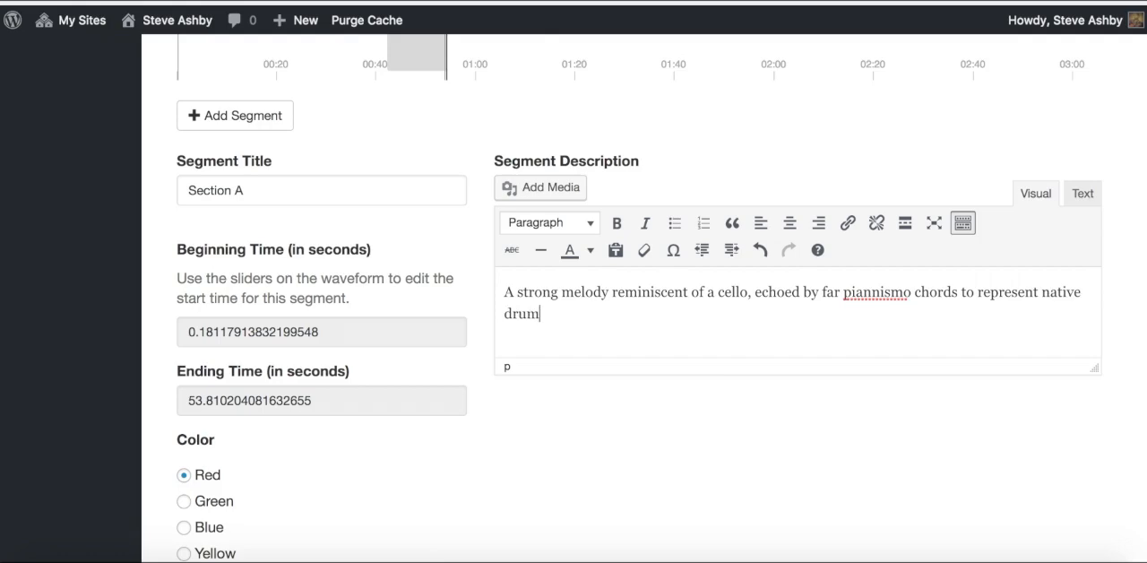
text(ming in the )
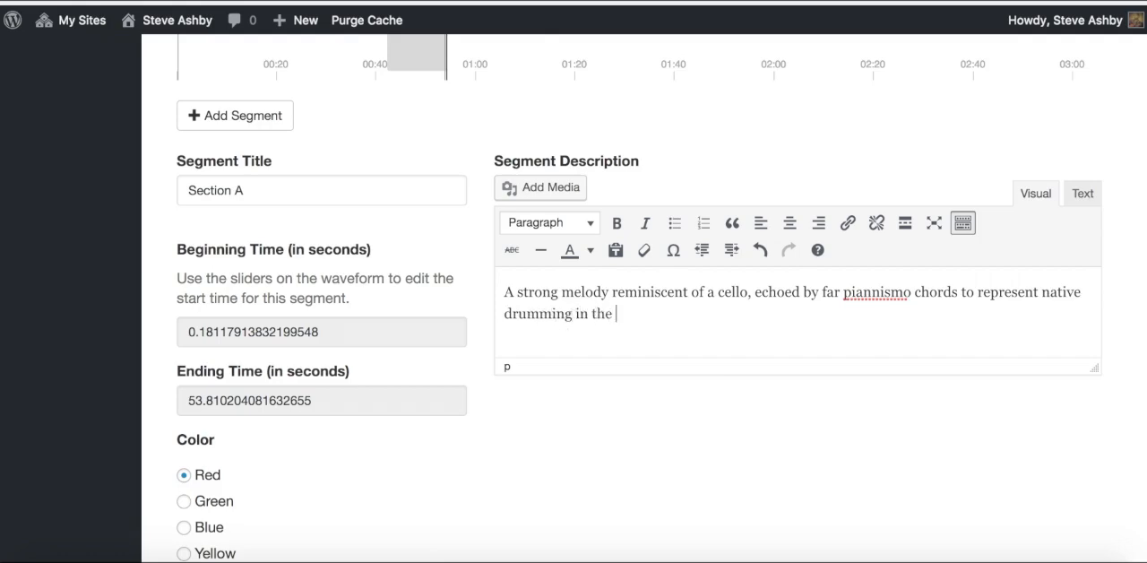
text(jng)
key(BackSpace)
key(BackSpace)
text(ungle.)
Step: Submit the Section A segment, check its color on the waveform, and return to the Audiography home list
scroll(714, 329, down, 5)
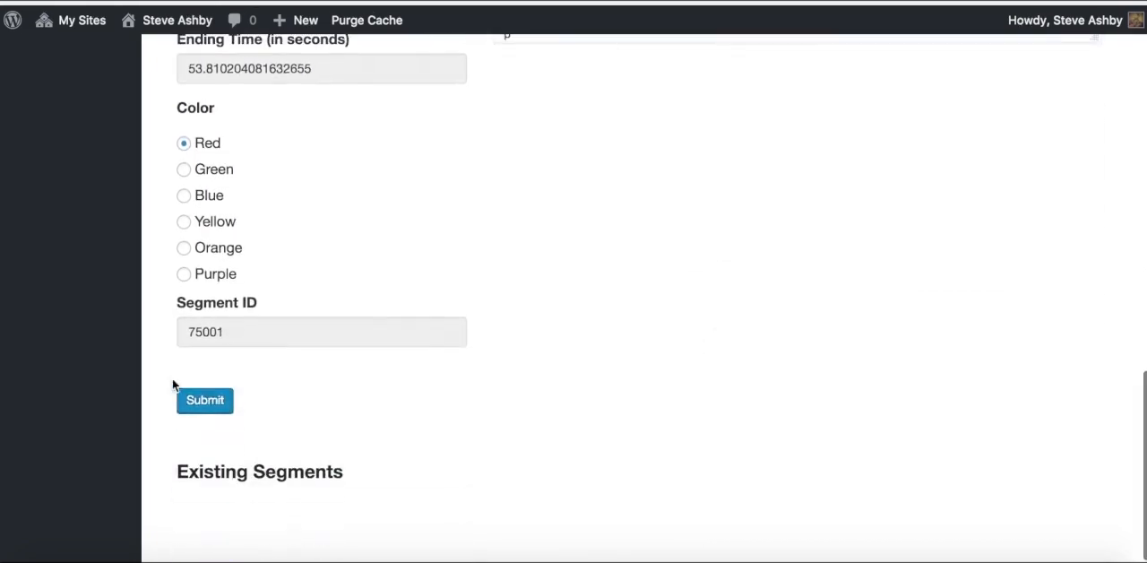
click(216, 410)
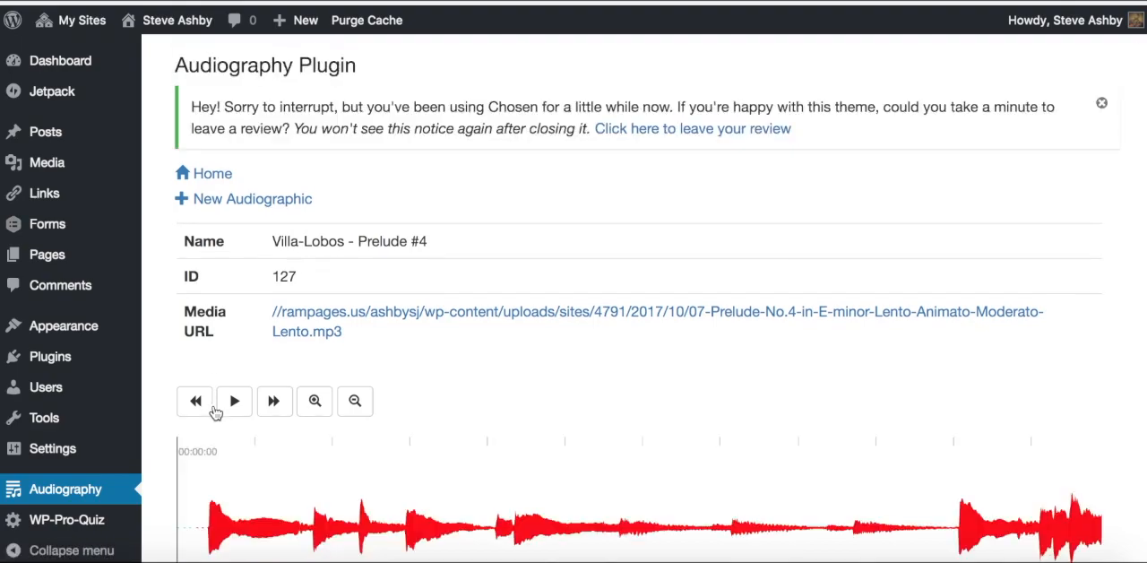
scroll(216, 411, down, 5)
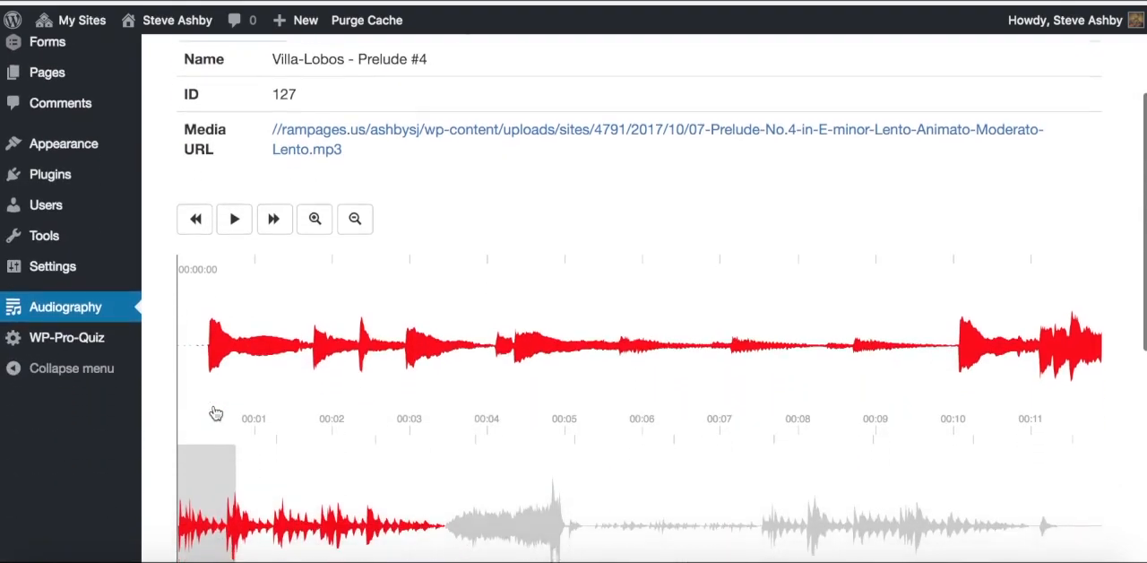
scroll(215, 412, up, 3)
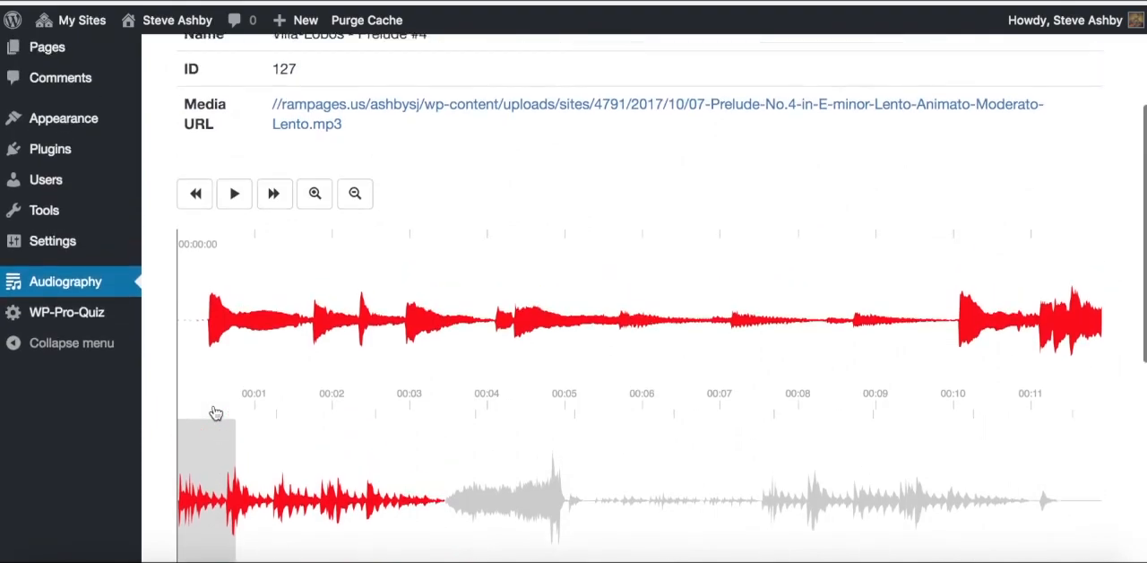
scroll(215, 413, up, 2)
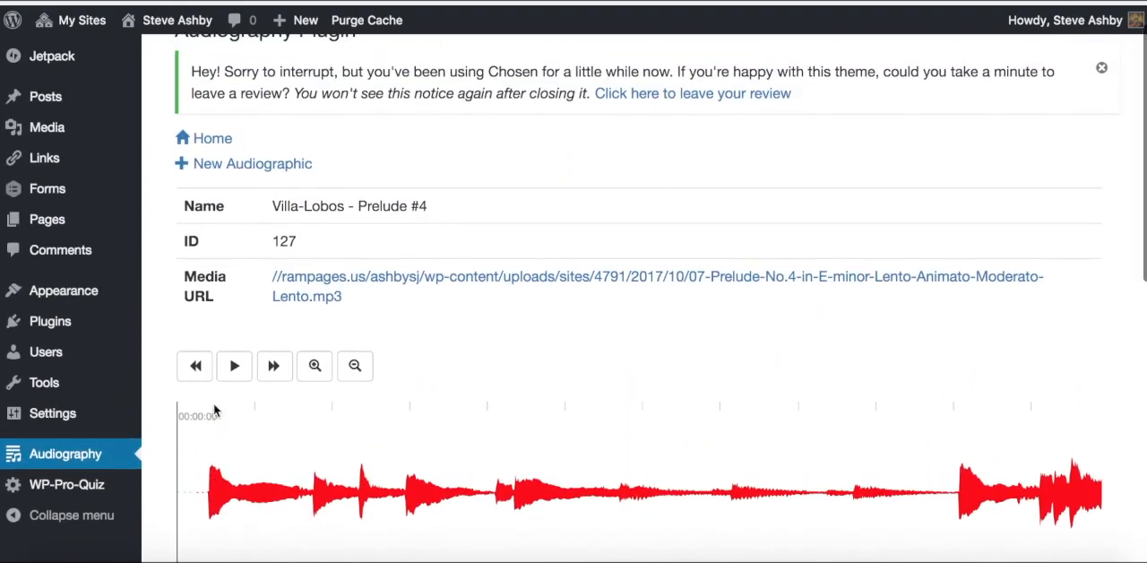
click(210, 142)
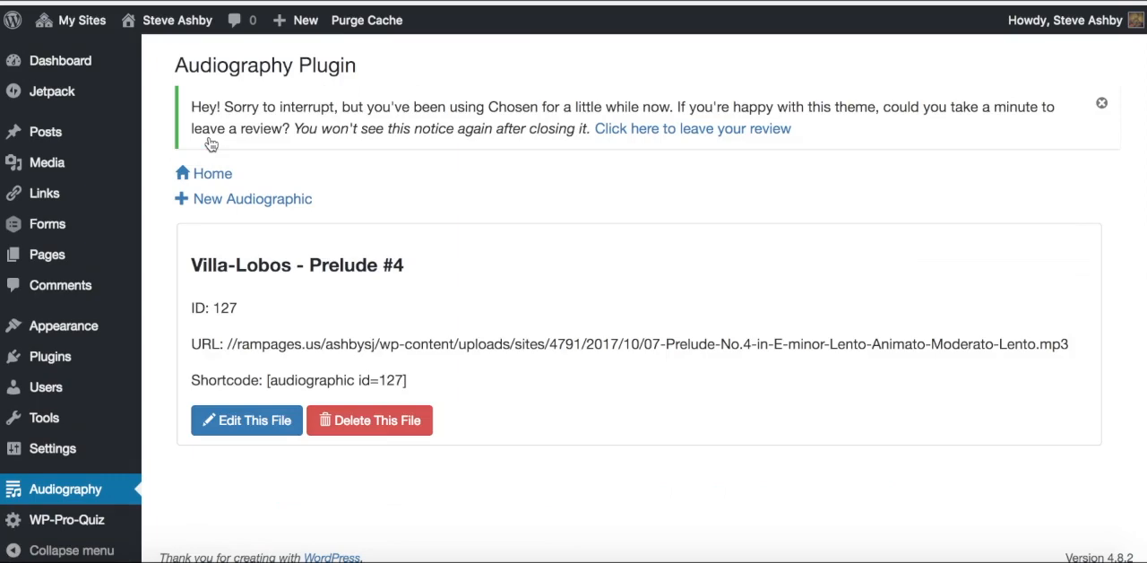
Step: Create a new post titled "Audiographic example: Villa-Lobos"
mouse_move(301, 29)
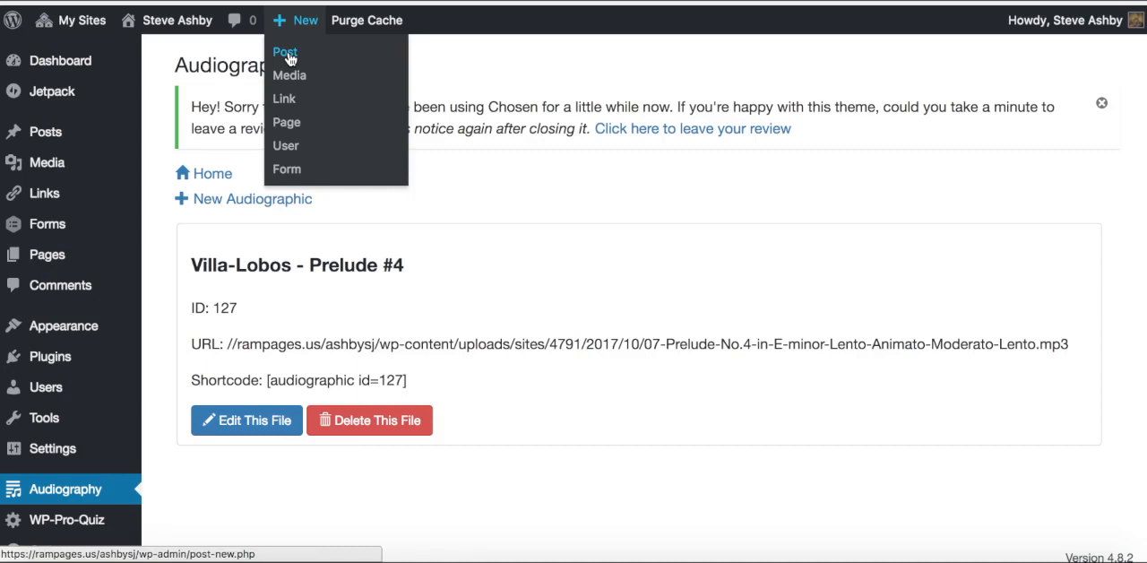
click(288, 57)
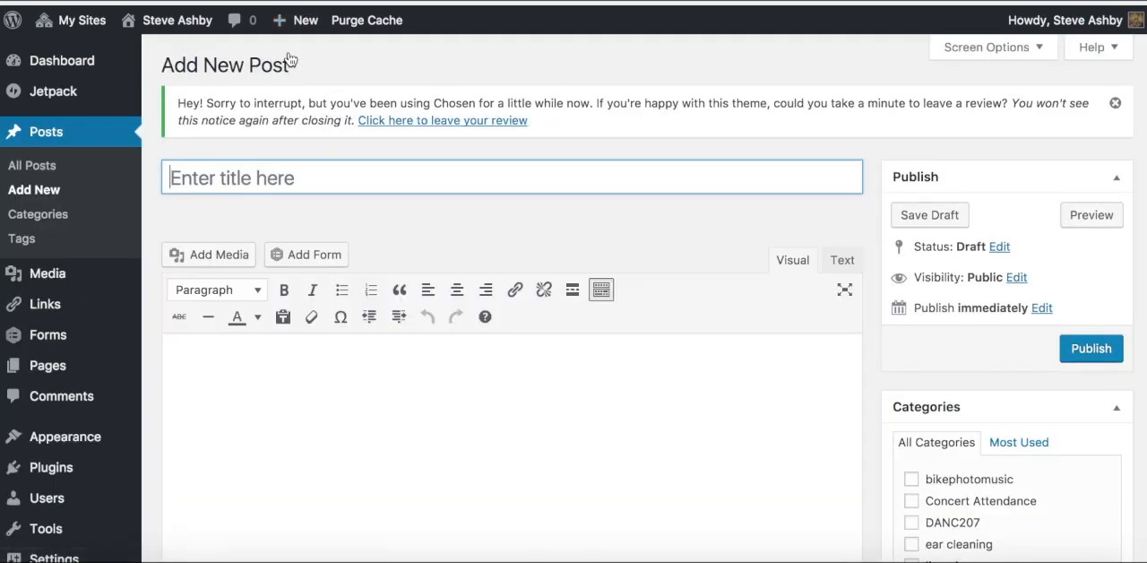
text(Aud)
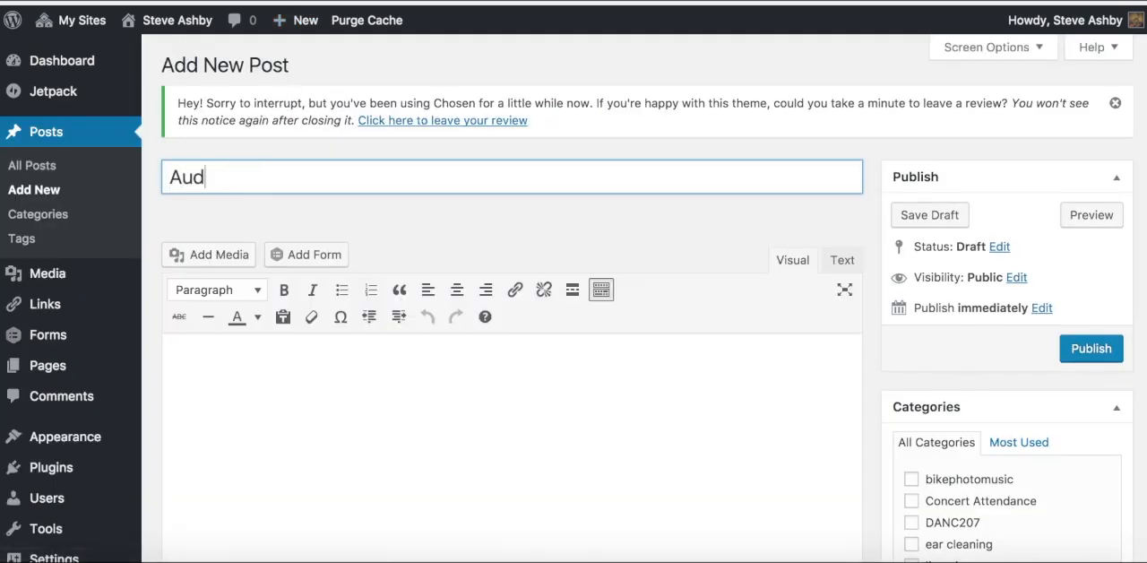
text(iographic exam)
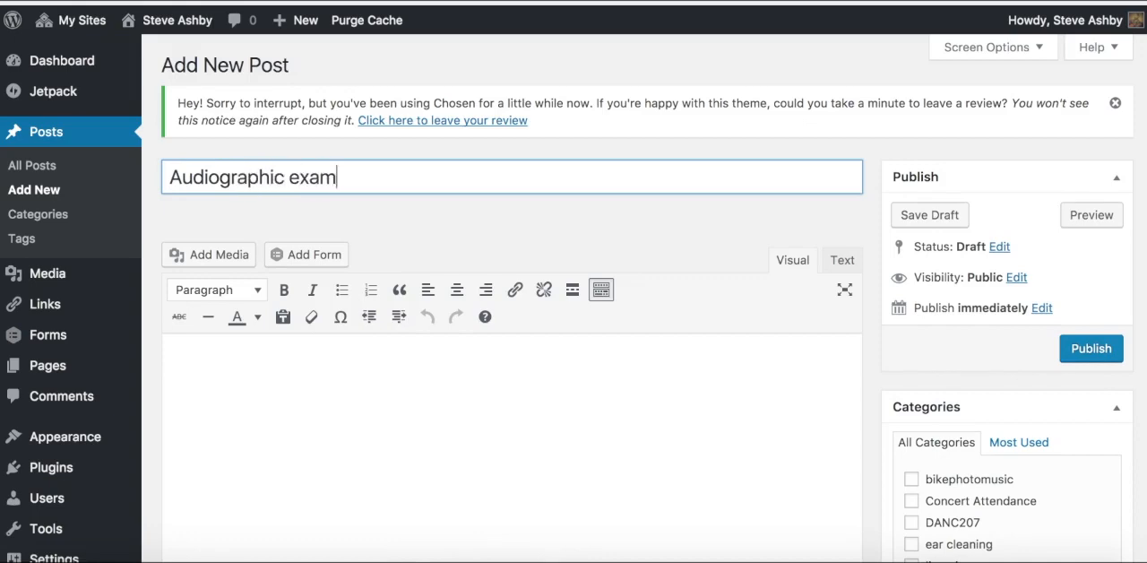
text(ple )
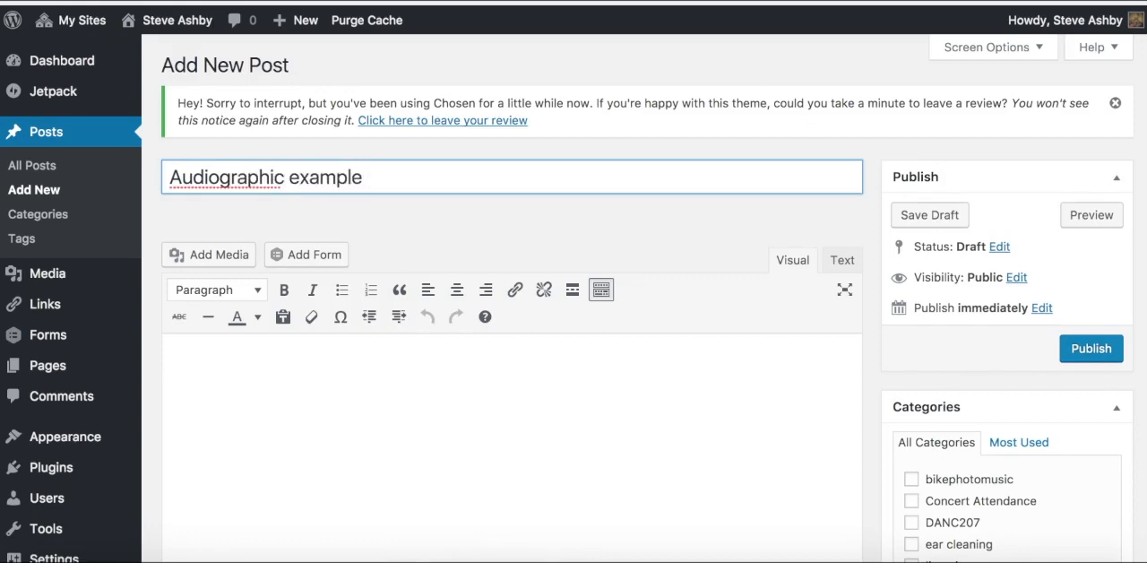
text(: Villa-Lobos)
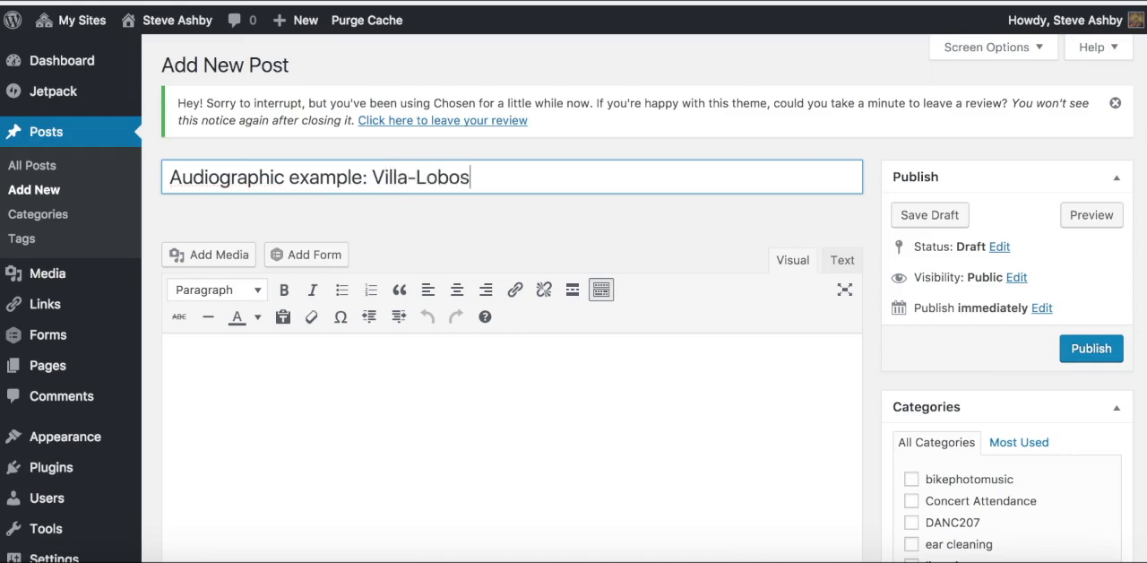
Step: Assign the post to the existing MHIS243 category
scroll(333, 240, down, 4)
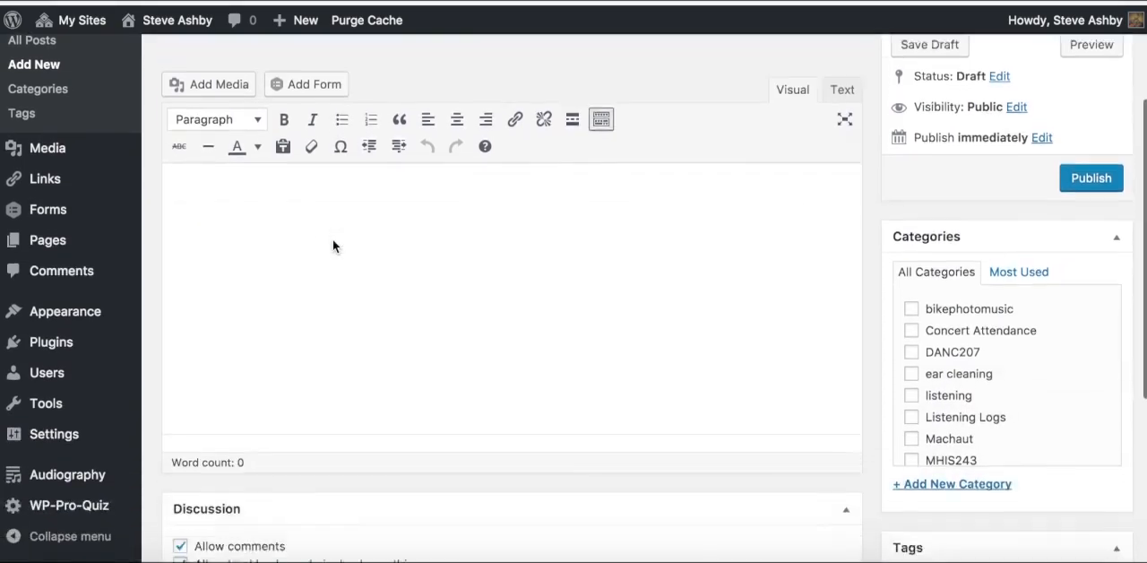
scroll(332, 241, down, 4)
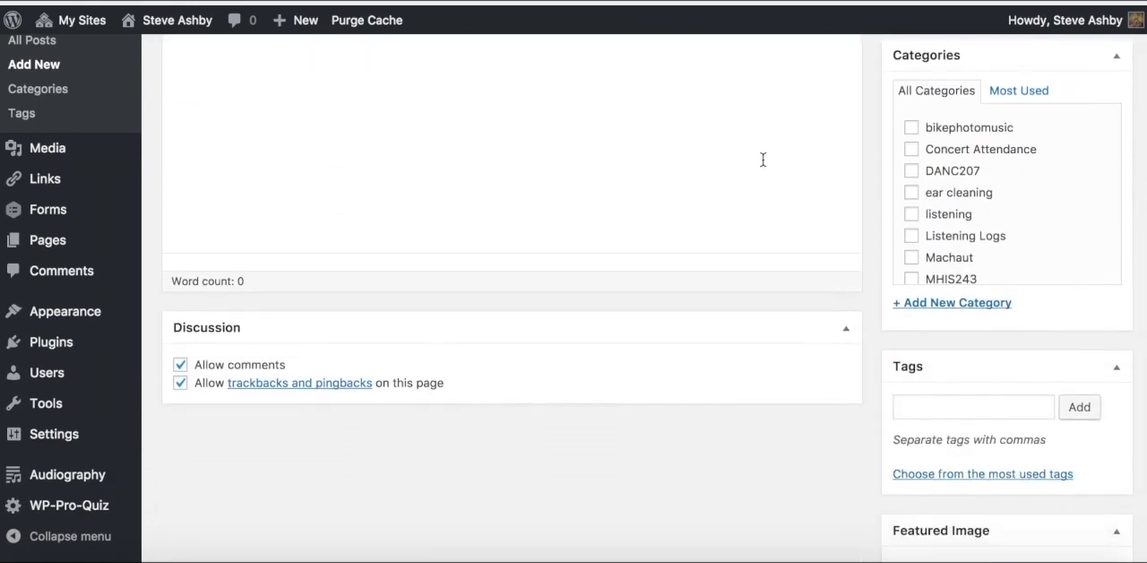
scroll(919, 224, down, 1)
click(912, 238)
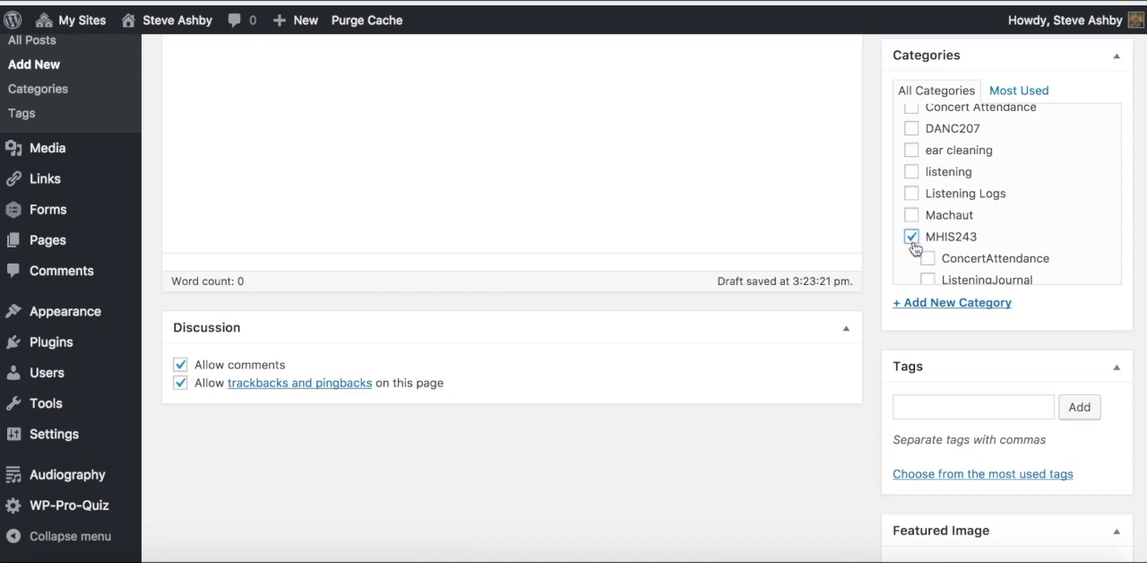
Step: Add a new category named "audiographic" to the post, without a parent category
click(920, 304)
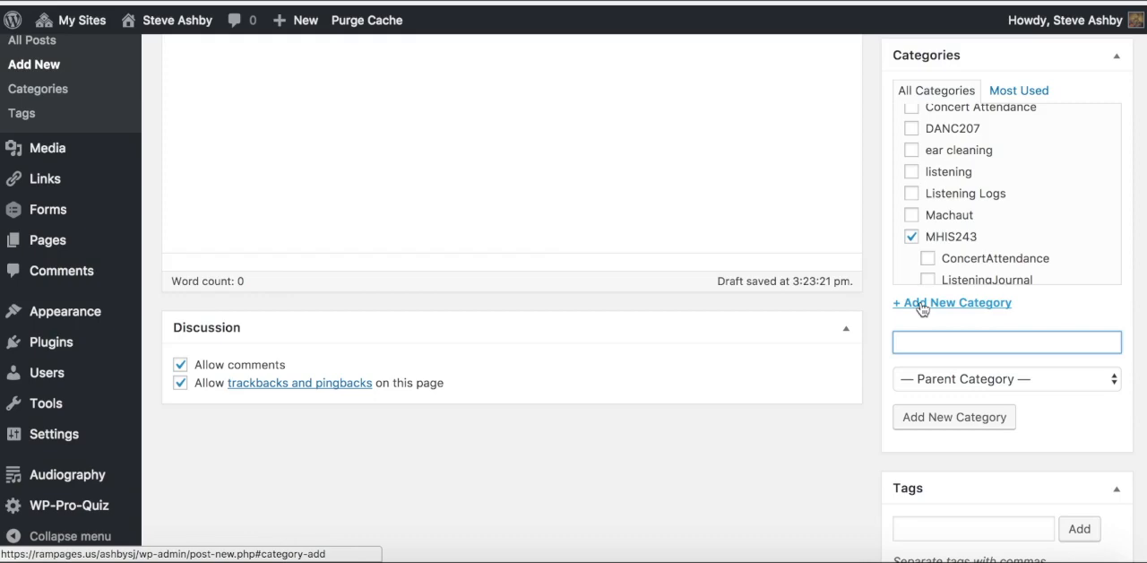
text(audiographic)
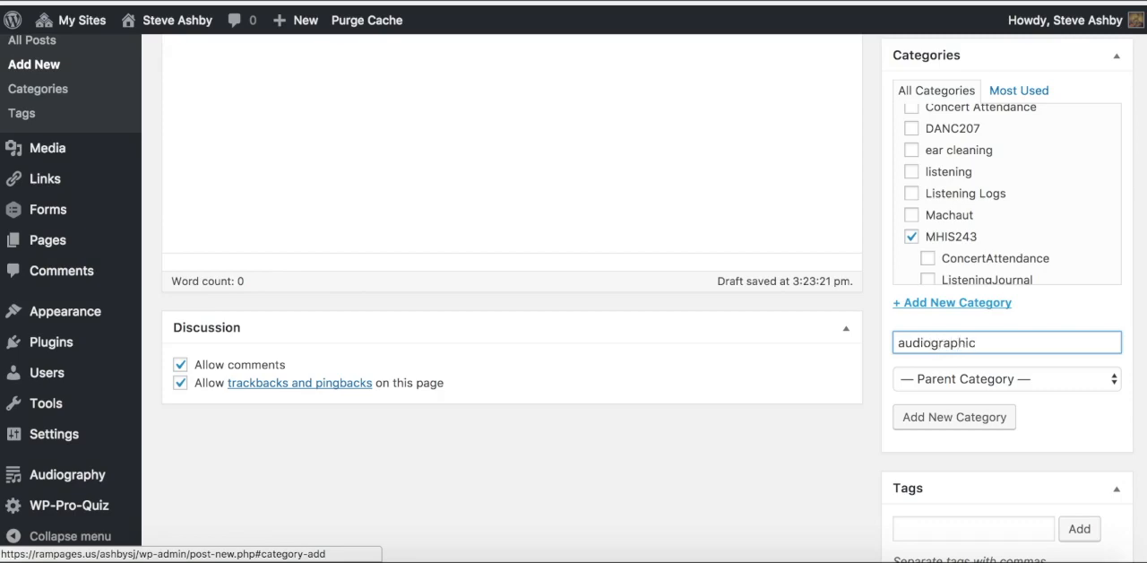
click(977, 422)
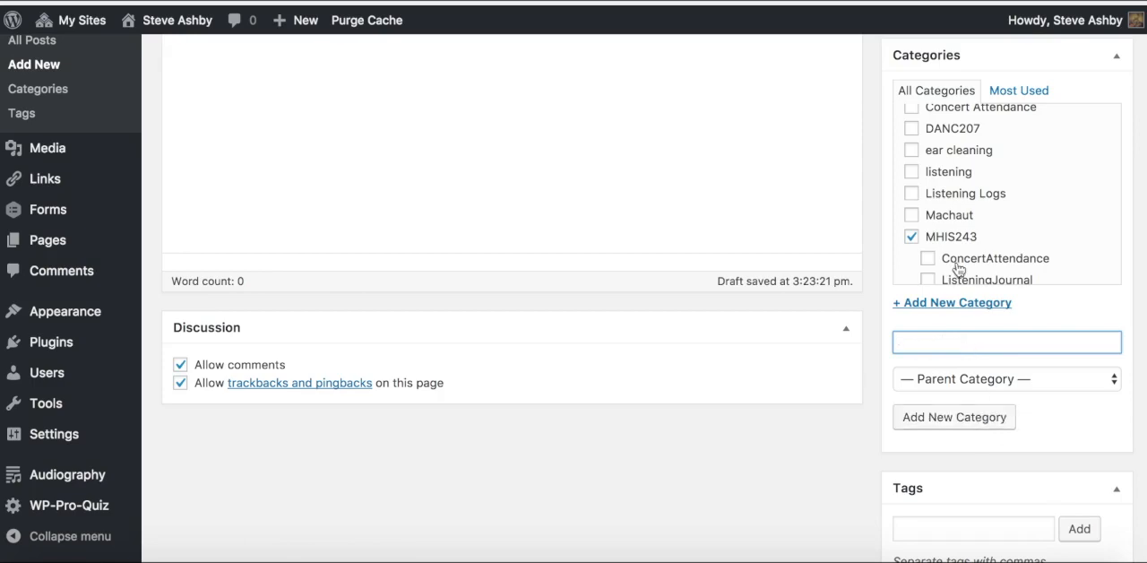
scroll(957, 262, down, 4)
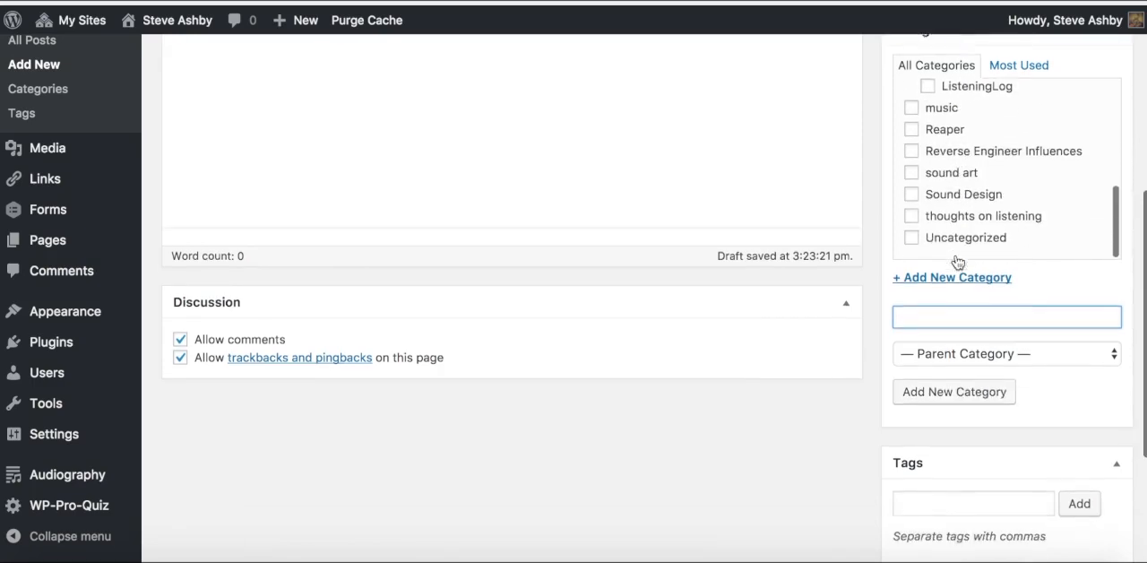
scroll(957, 262, up, 10)
scroll(957, 259, up, 2)
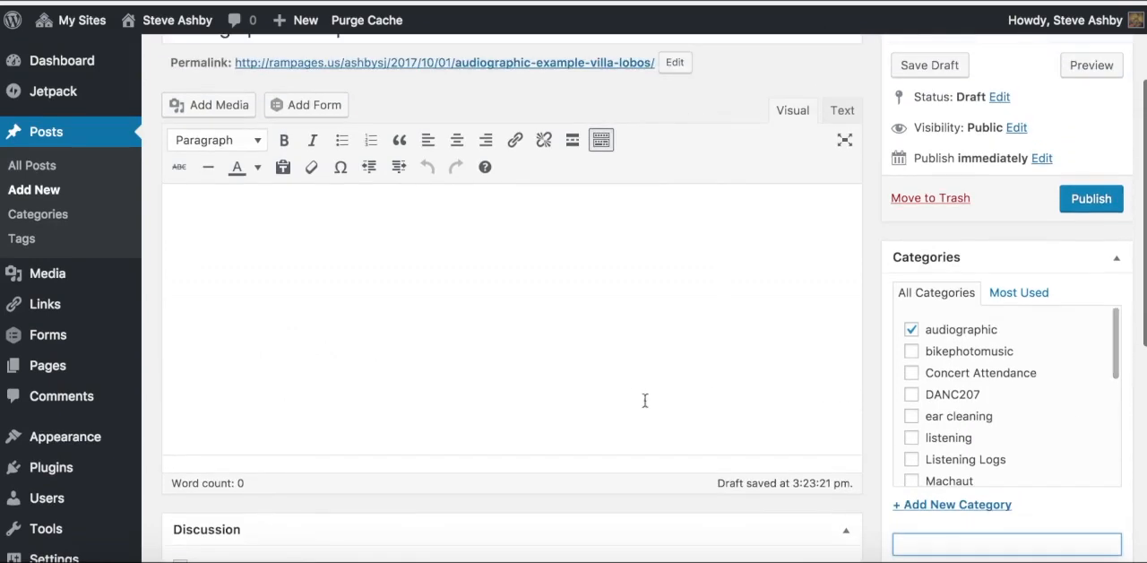
Step: Publish the "Audiographic example: Villa-Lobos" post
scroll(436, 290, down, 3)
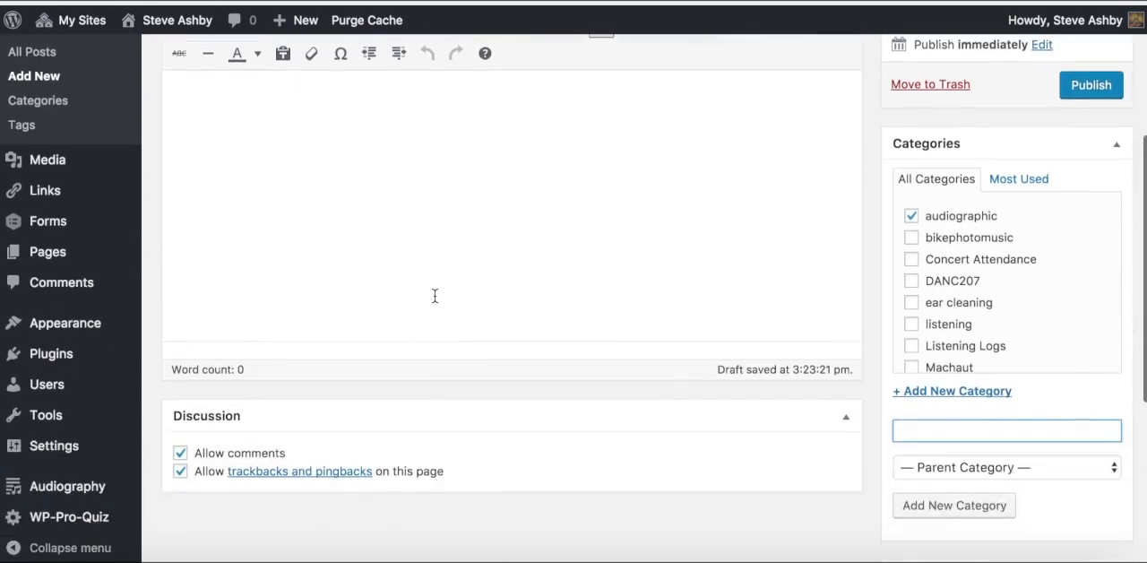
click(179, 439)
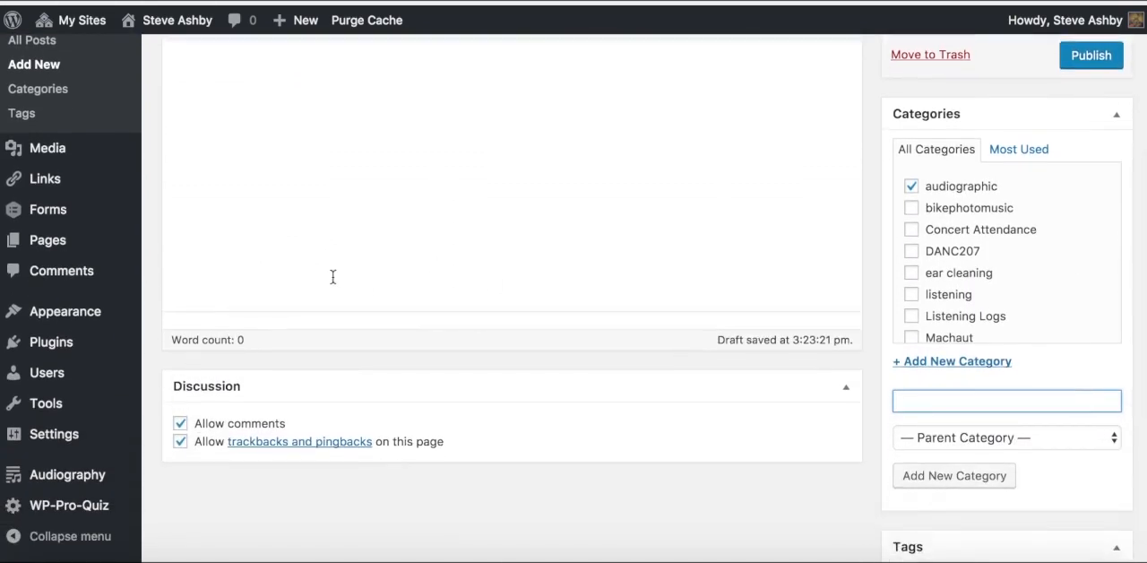
scroll(333, 276, up, 1)
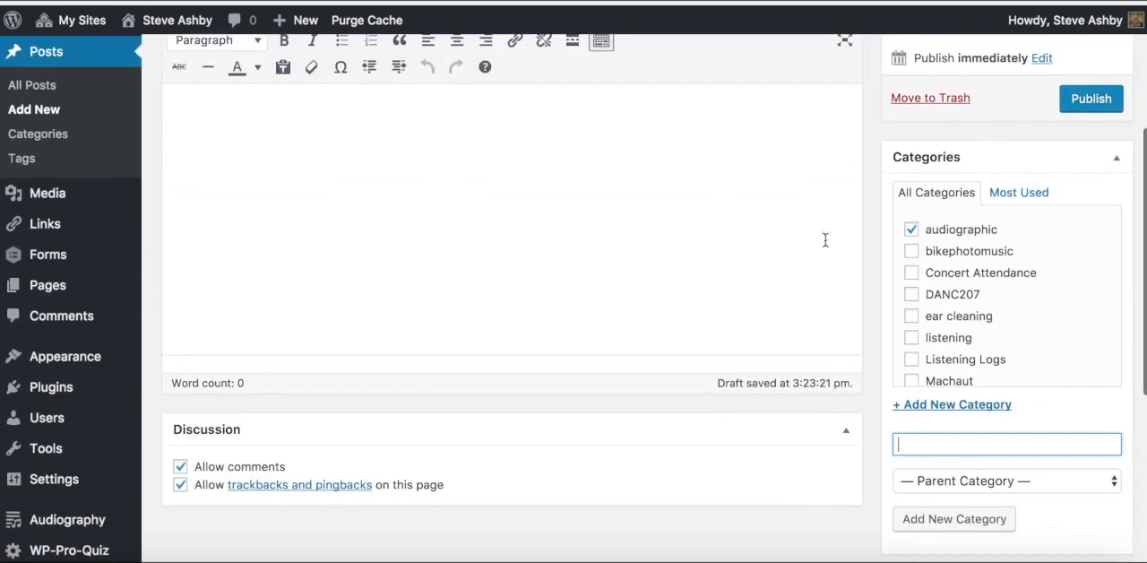
click(1079, 109)
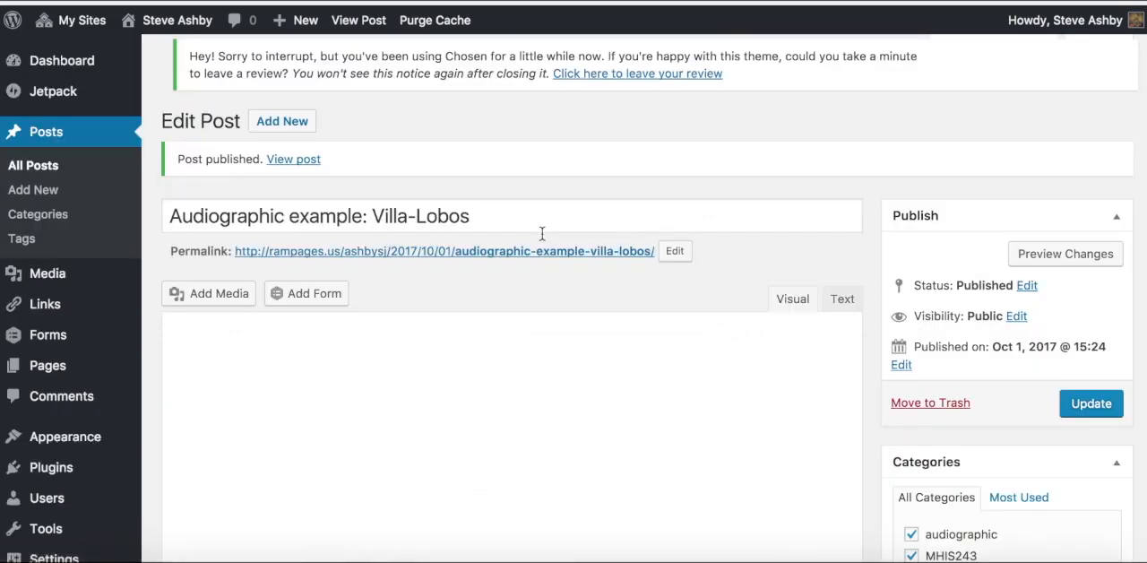
Step: Open the published post in a new browser tab, check its title and categories, and return to the post editor
right_click(303, 168)
click(336, 175)
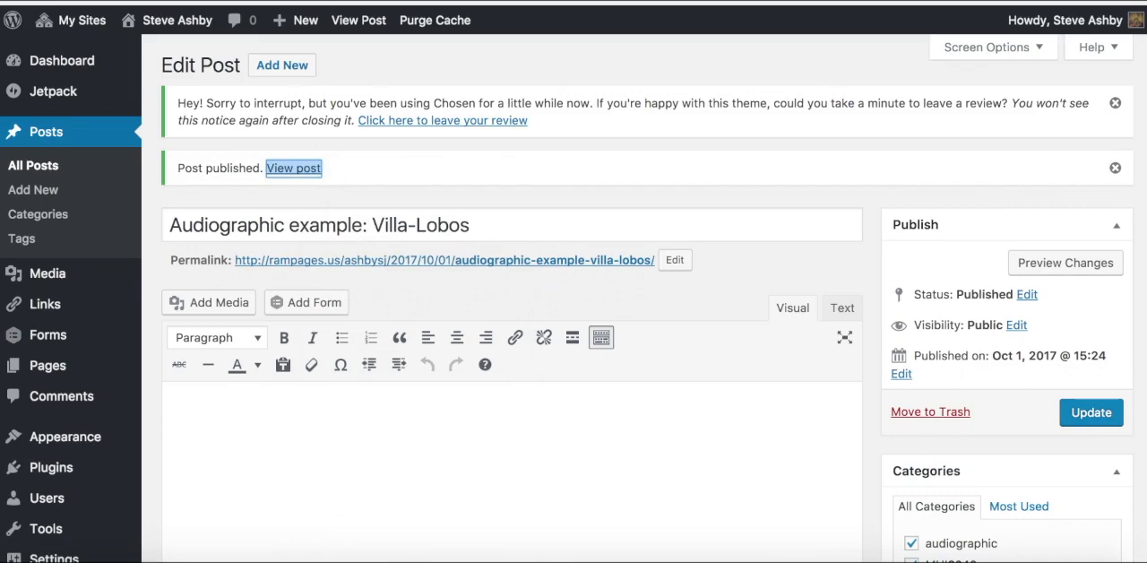
key(ctrl+Tab)
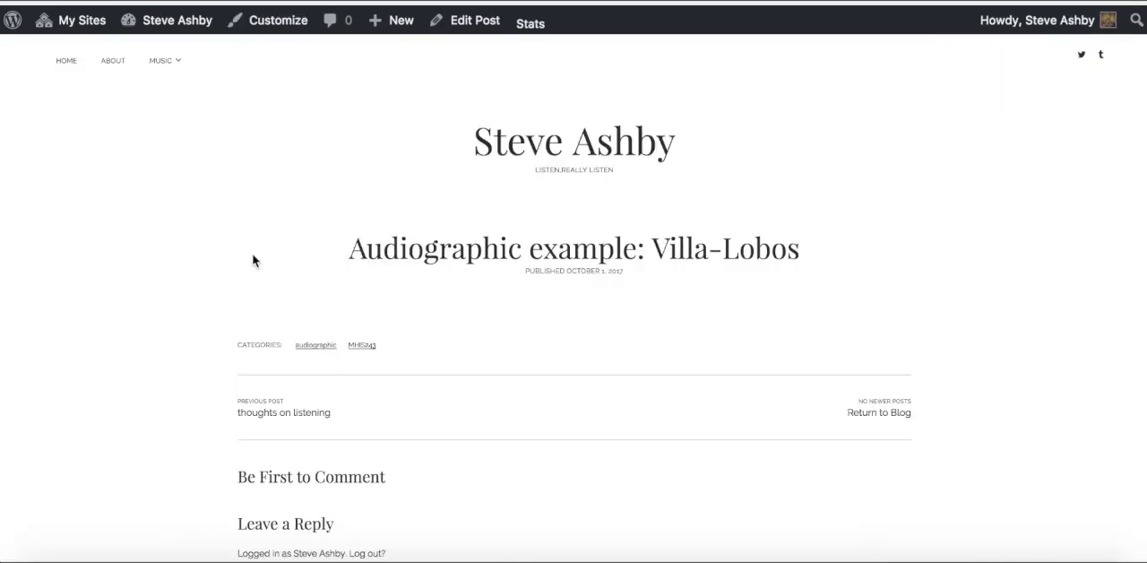
scroll(253, 260, down, 4)
scroll(253, 260, up, 2)
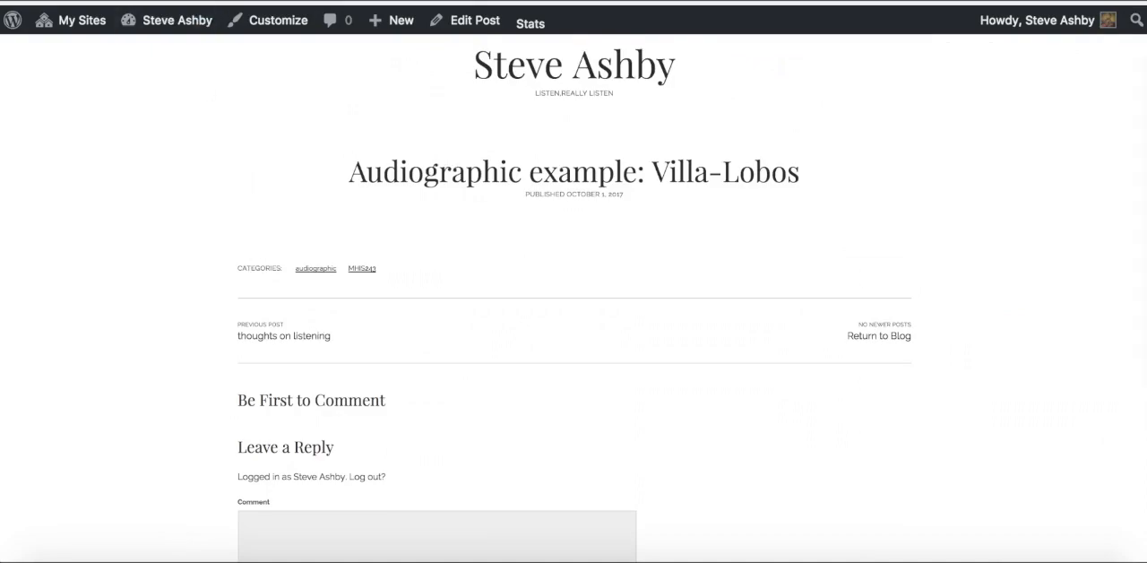
key(ctrl+shift+Tab)
Step: Open the Audiography plugin's list and copy the shortcode of "Villa-Lobos - Prelude #4"
scroll(244, 401, down, 5)
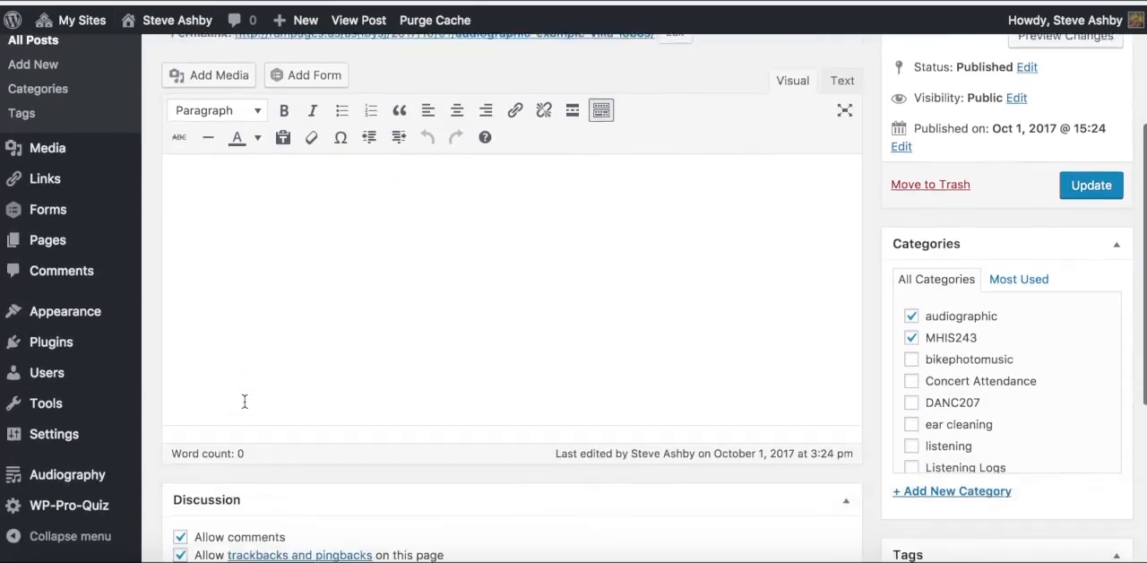
scroll(243, 402, down, 1)
click(100, 475)
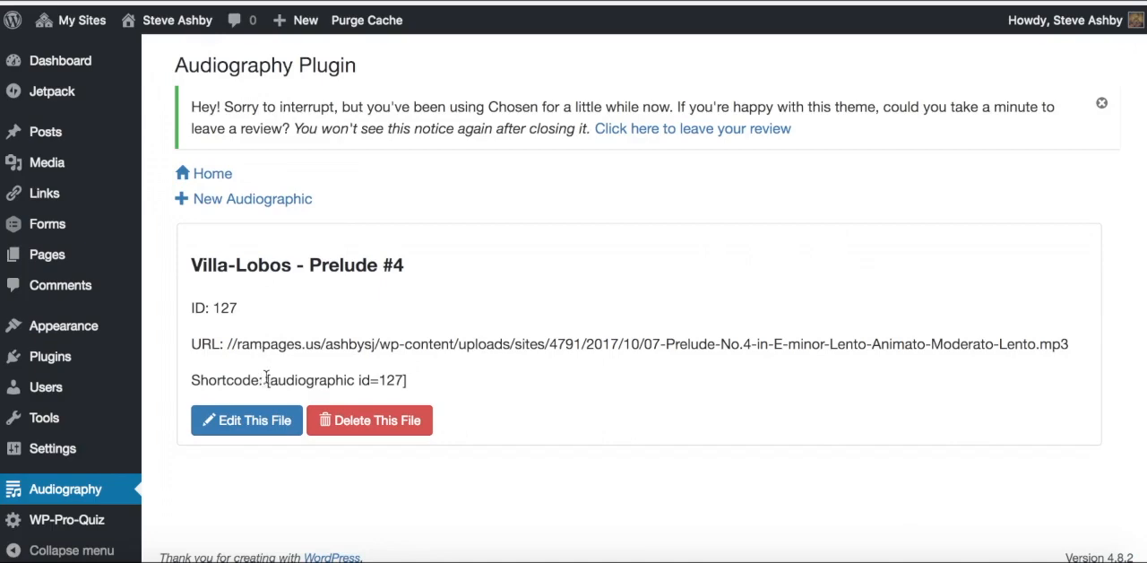
drag(267, 381, 409, 383)
key(ctrl+c)
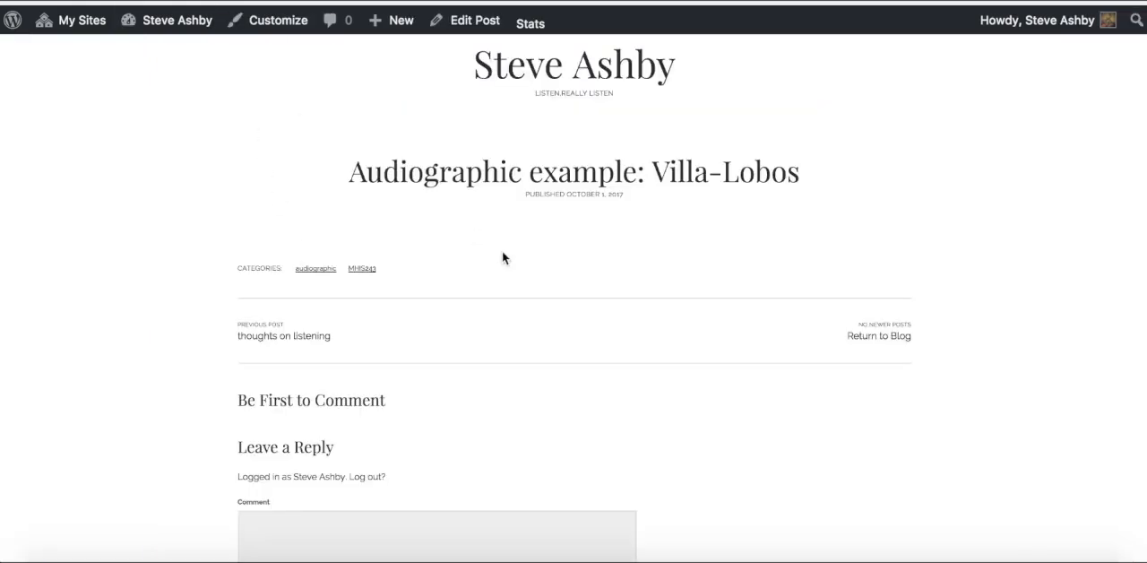
Step: Reopen the post for editing, paste the shortcode [audiographic id=127] into its body, and update the post
scroll(502, 257, down, 2)
scroll(502, 256, down, 5)
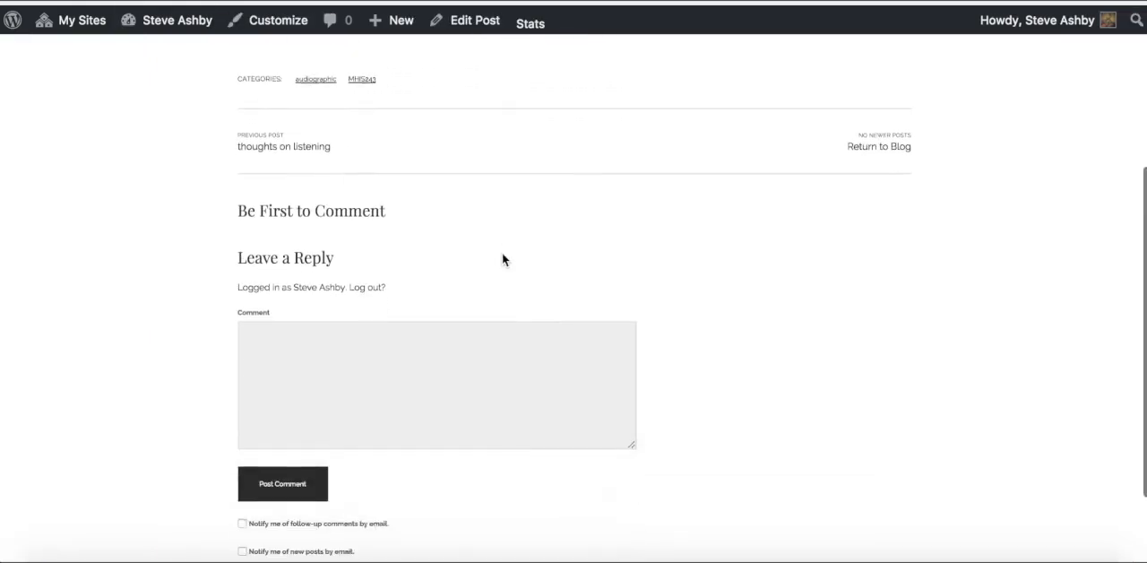
scroll(410, 400, up, 9)
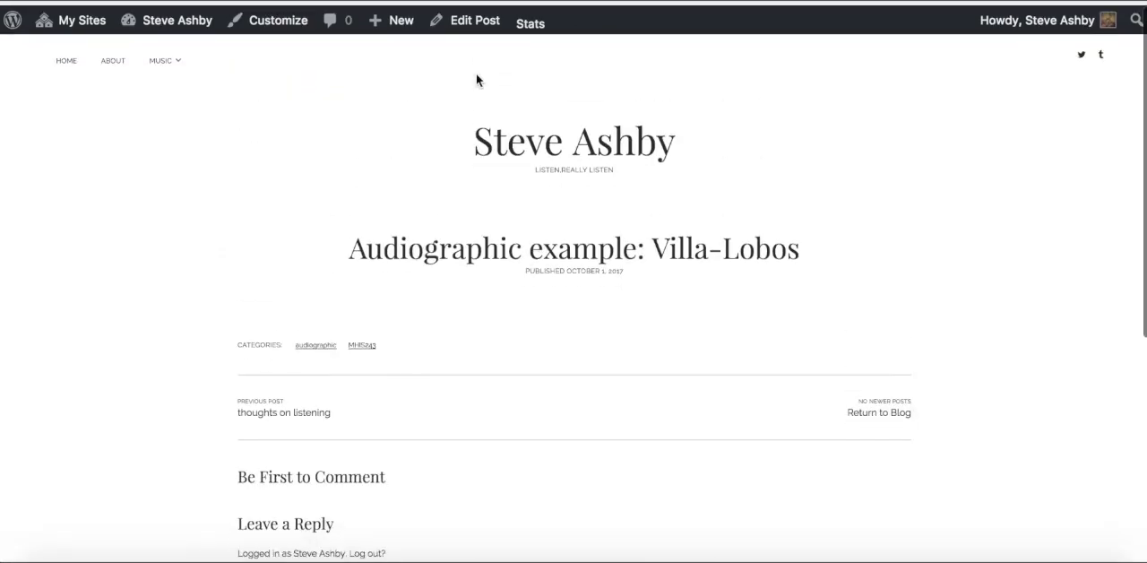
click(467, 44)
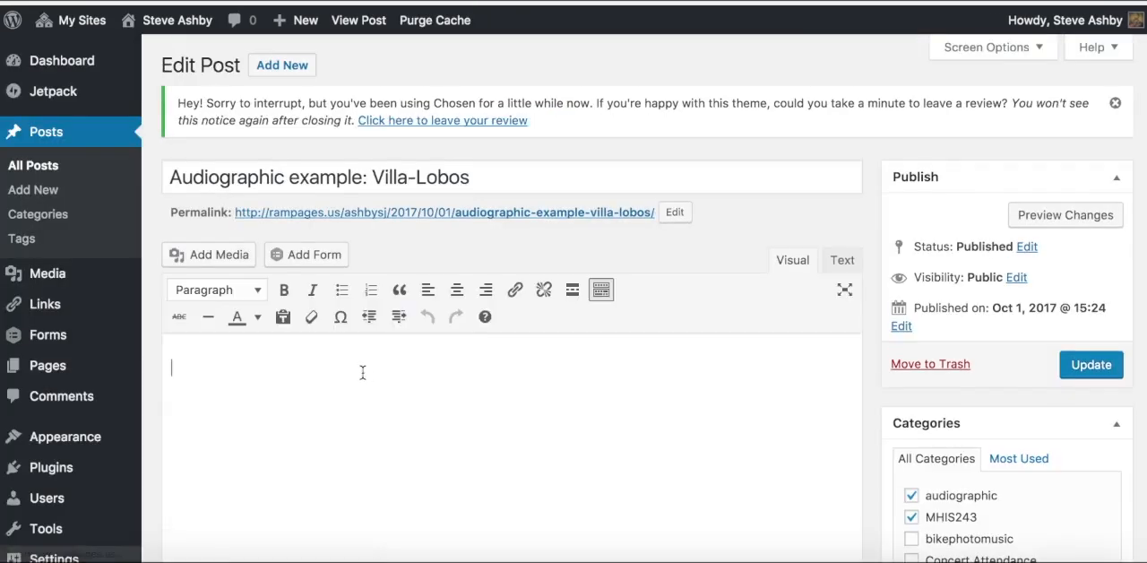
key(ctrl+v)
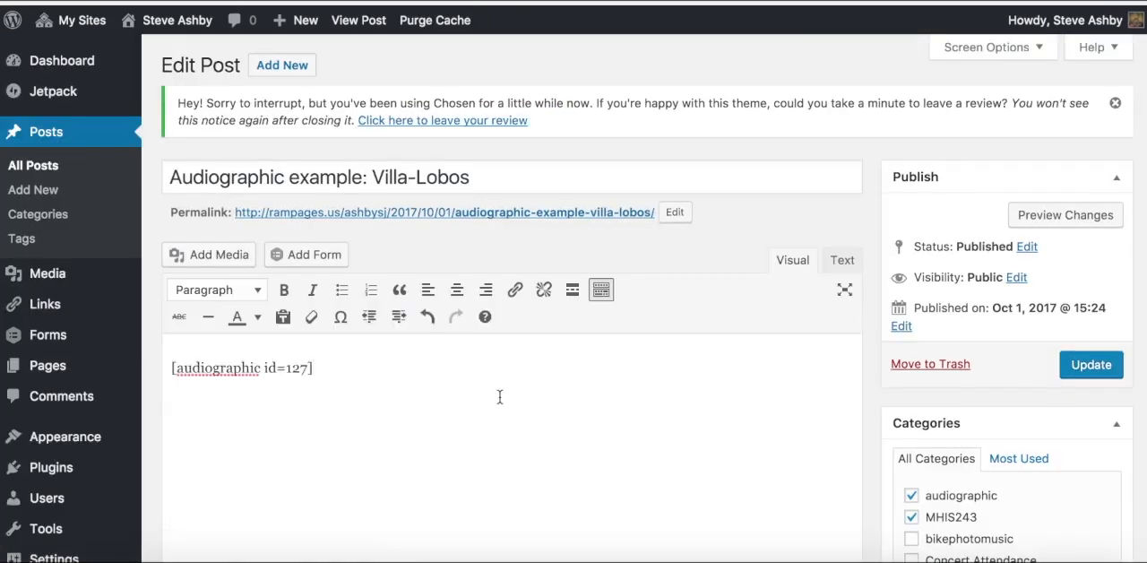
click(1065, 375)
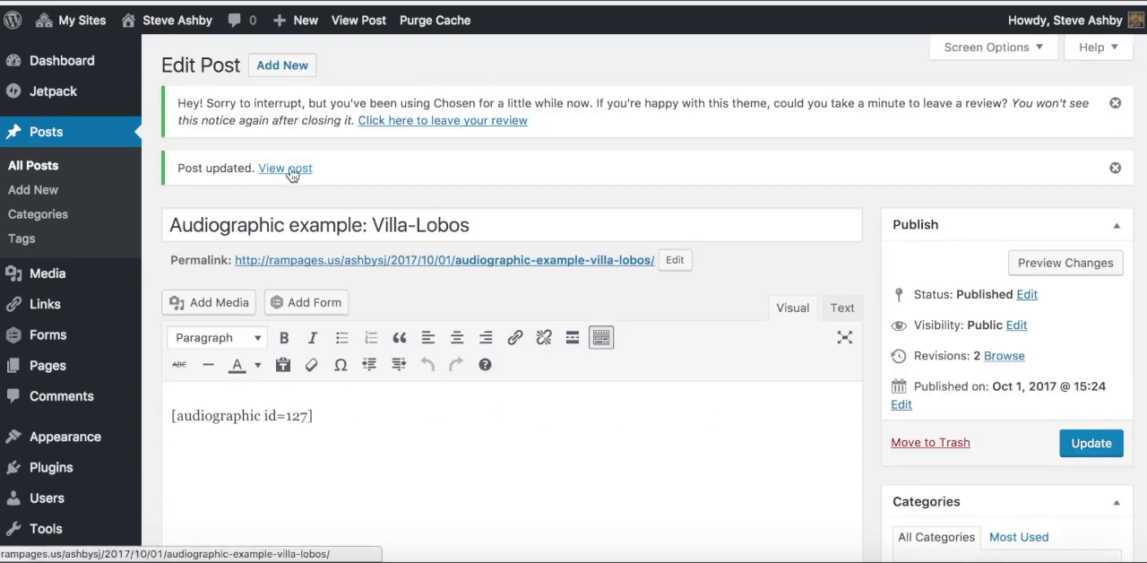
Step: View the updated post and examine the embedded audiographic's waveforms, playback controls and Section A description
click(285, 168)
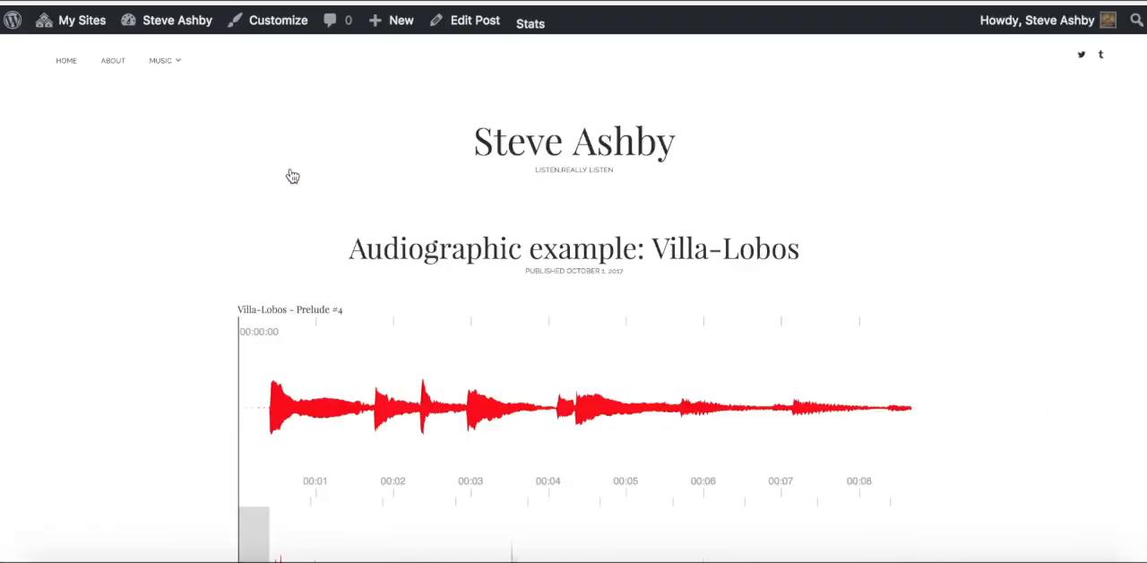
scroll(201, 257, down, 5)
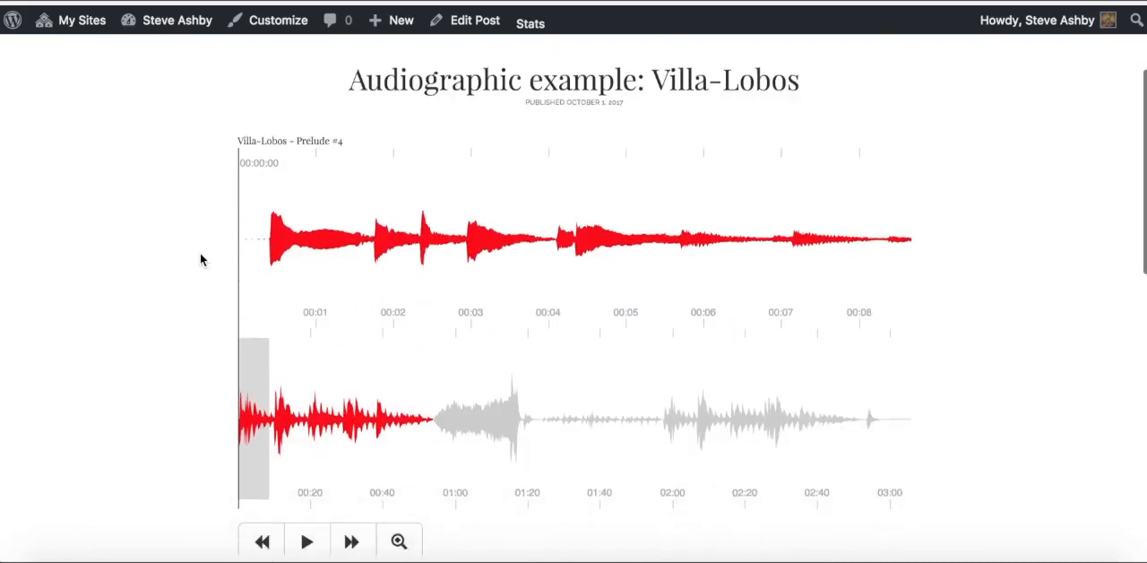
scroll(200, 258, down, 2)
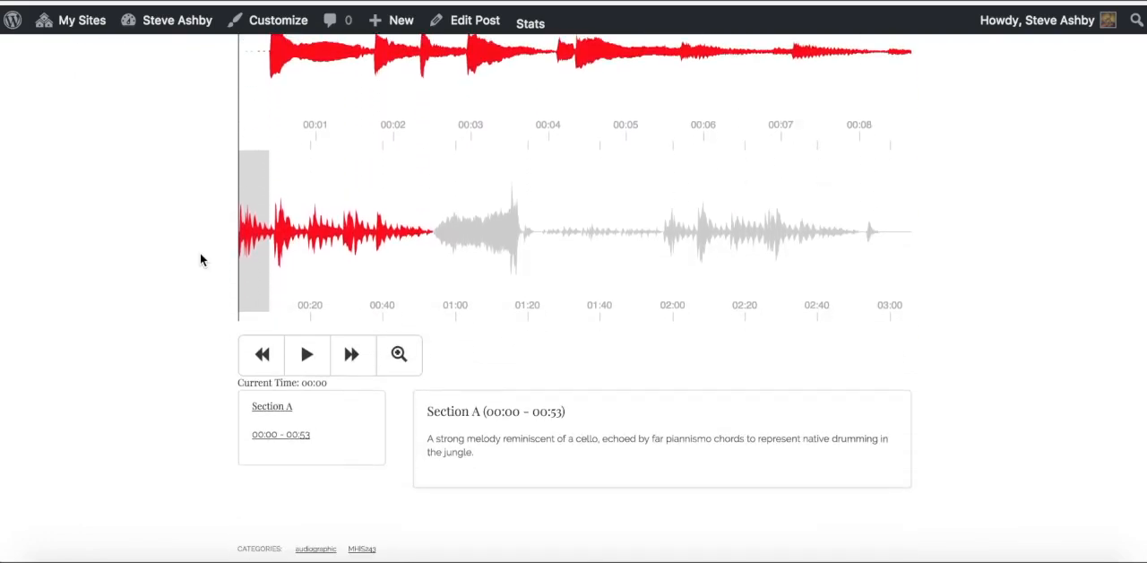
scroll(201, 259, up, 3)
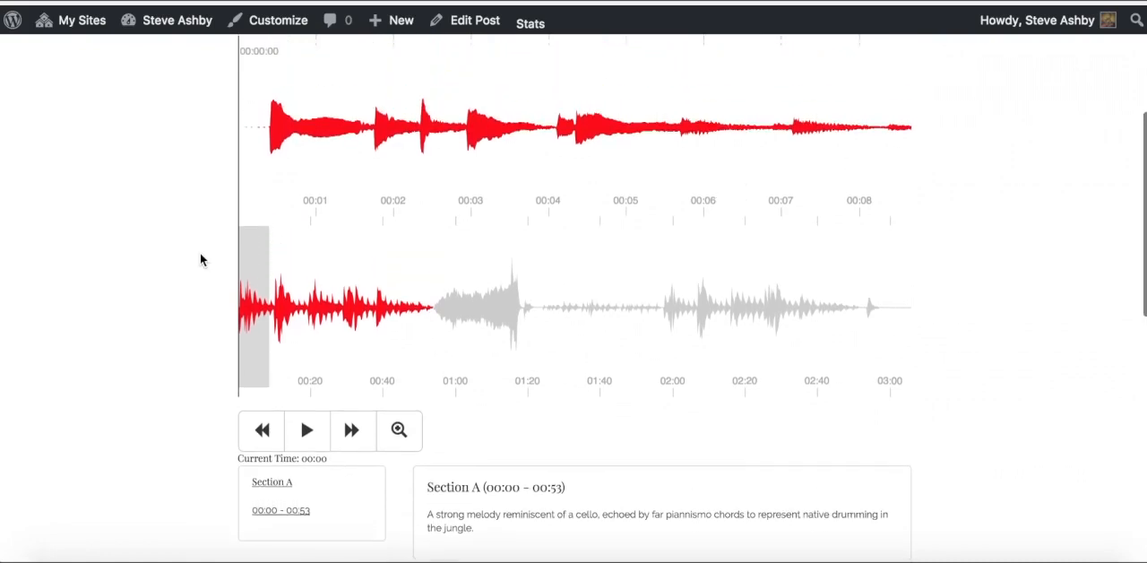
scroll(201, 259, down, 3)
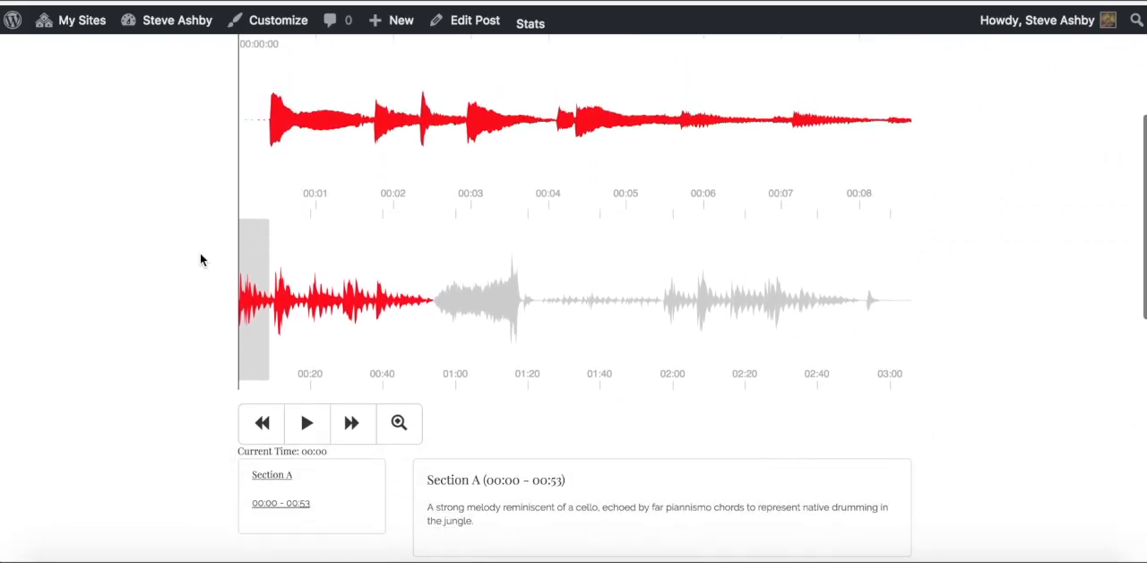
scroll(200, 259, down, 2)
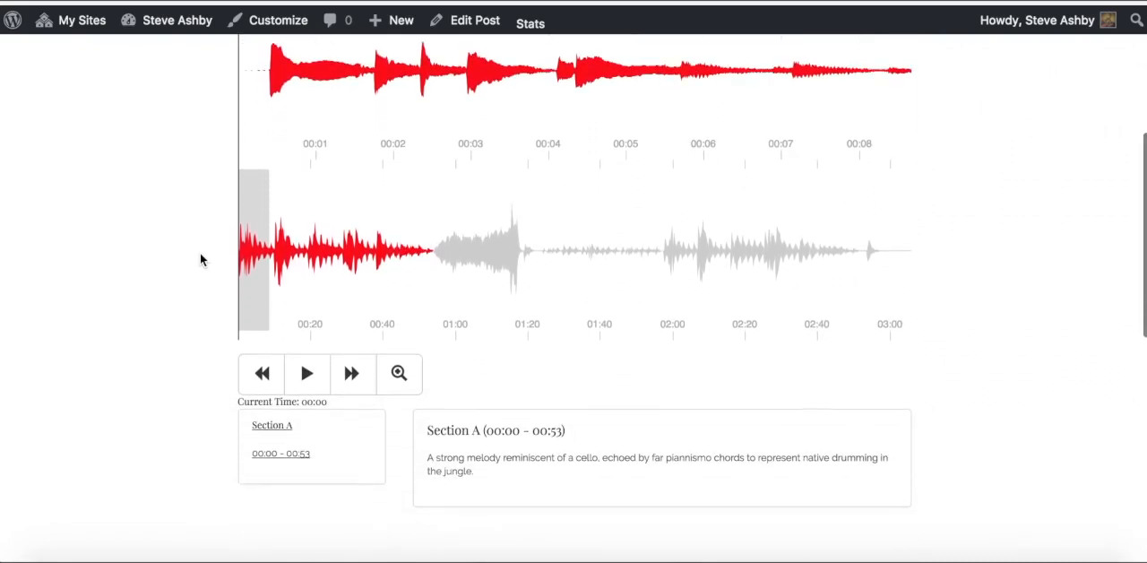
scroll(200, 260, down, 2)
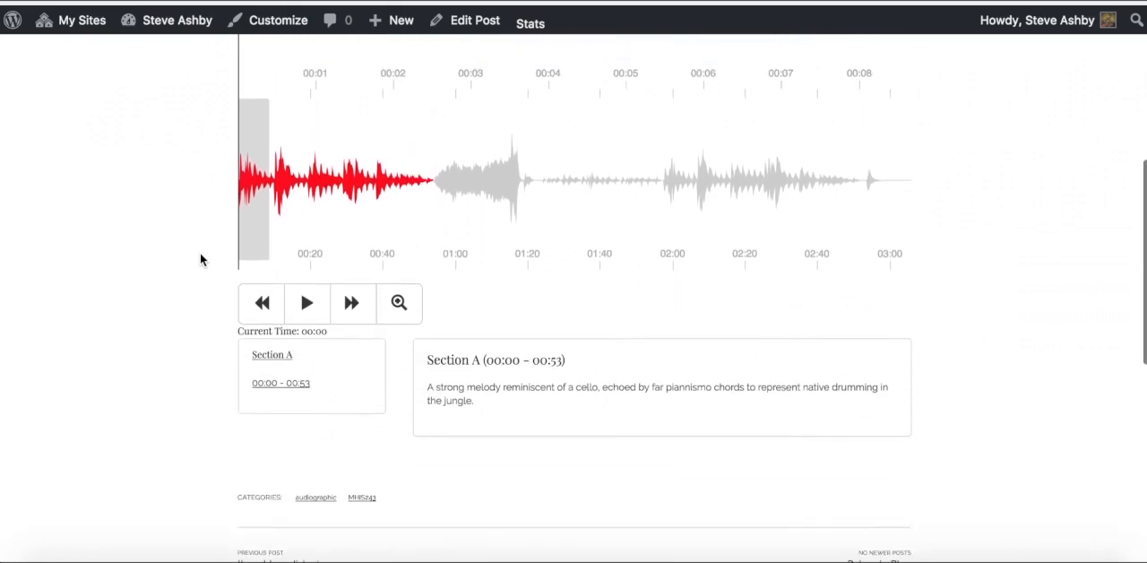
scroll(200, 259, up, 2)
scroll(200, 259, up, 3)
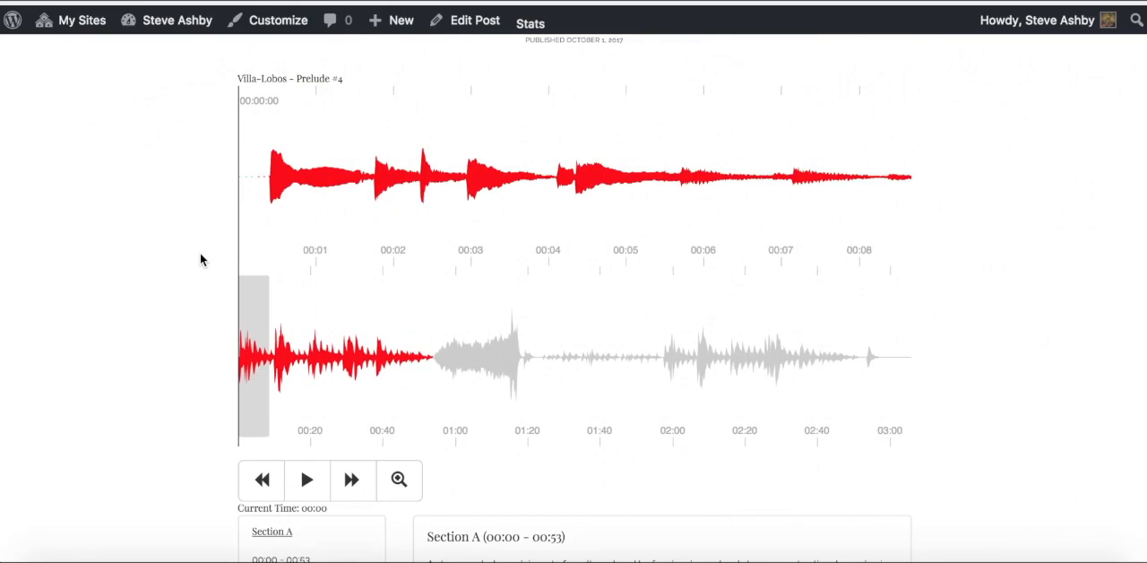
Step: Play a few seconds of the embedded audiographic, pause it, and review the post down to the comment form
scroll(200, 258, down, 3)
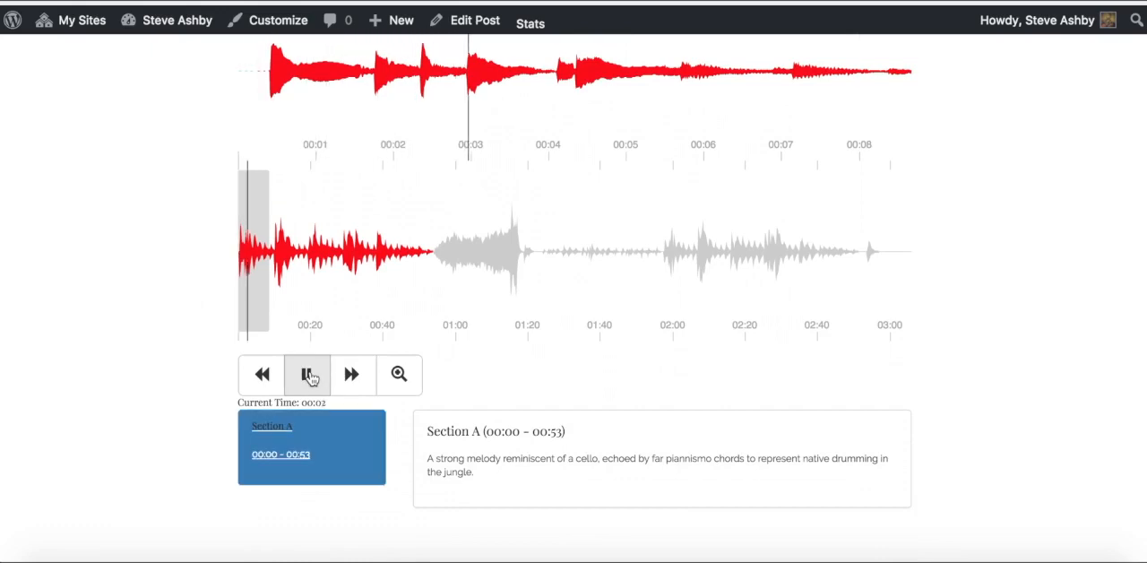
click(309, 377)
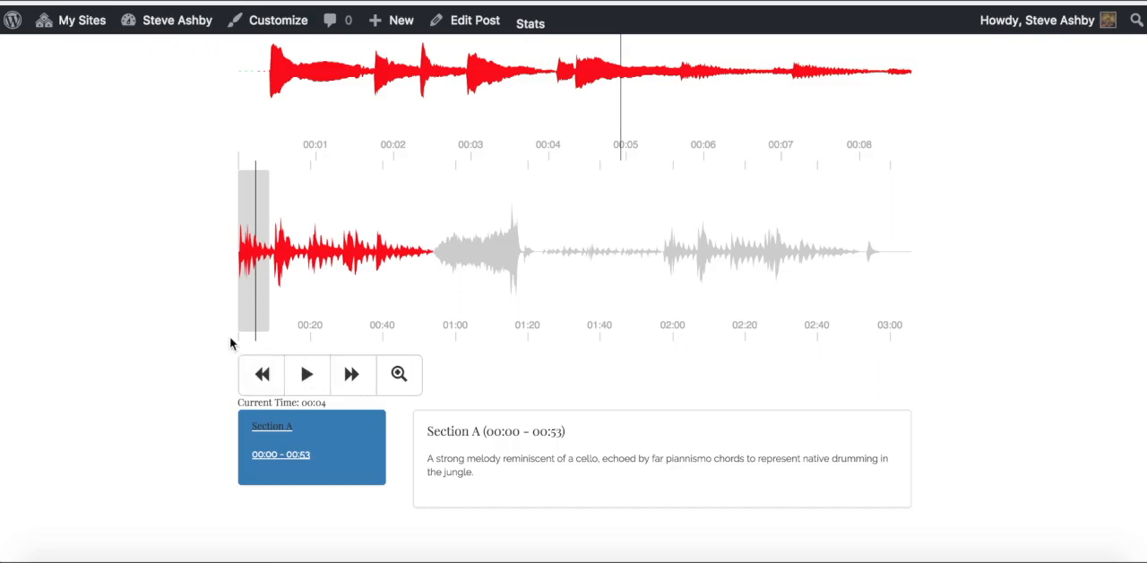
scroll(229, 336, down, 3)
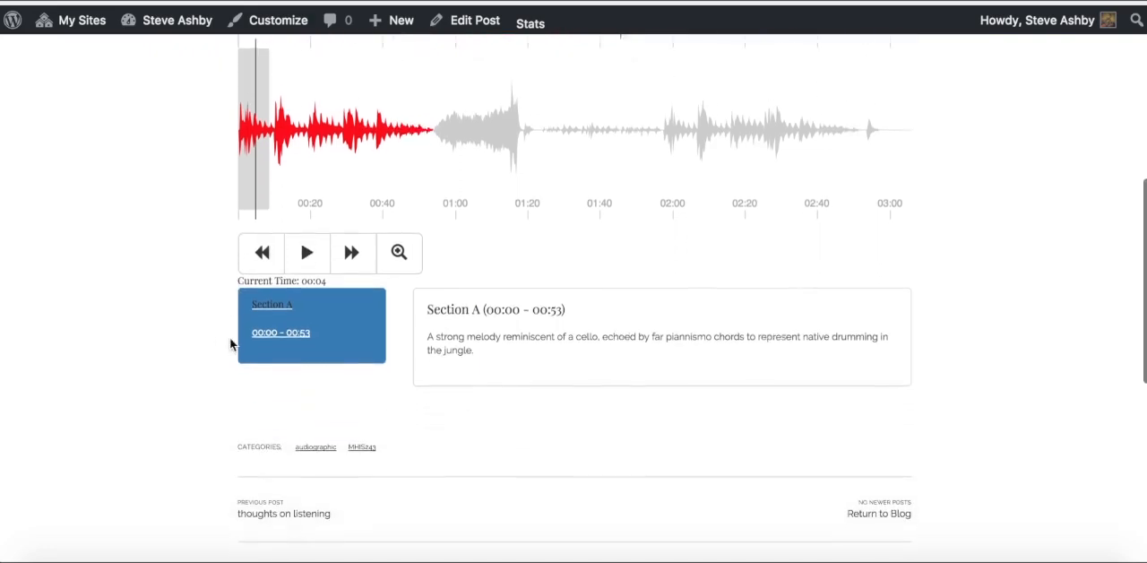
scroll(230, 344, down, 2)
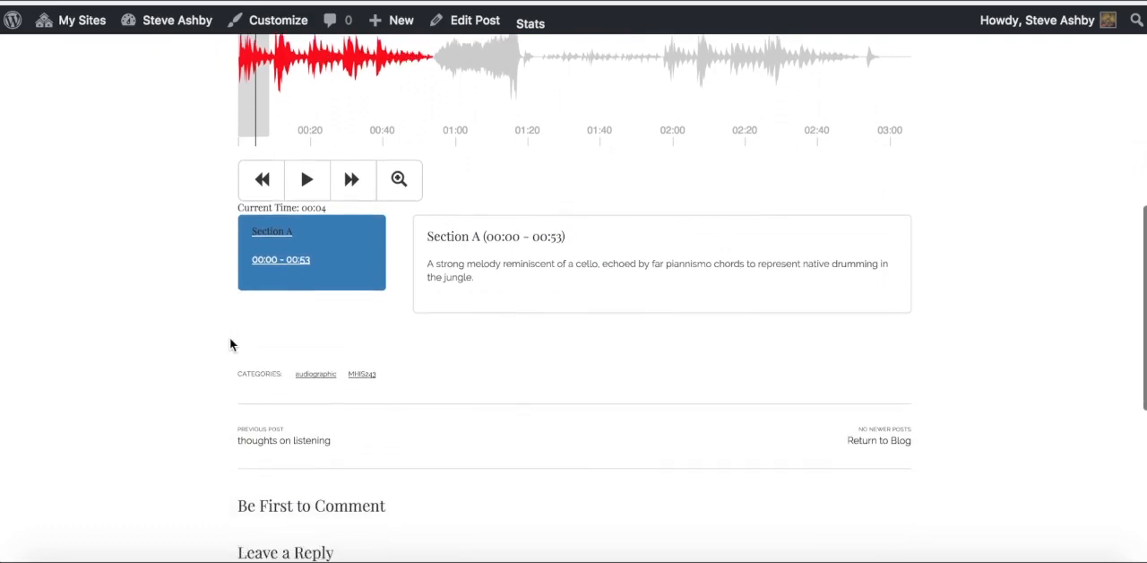
scroll(230, 344, up, 4)
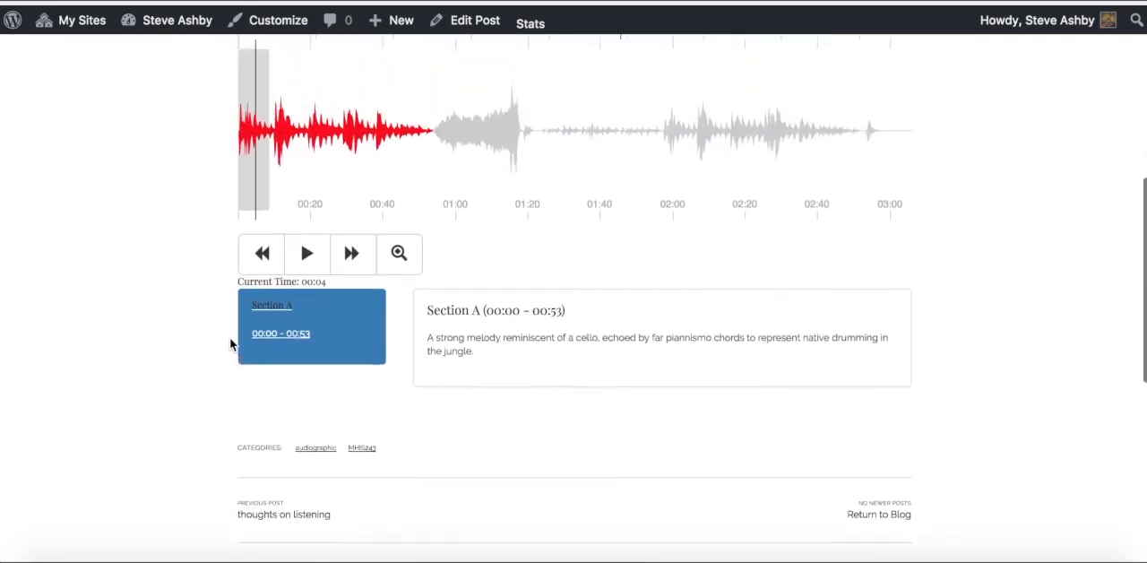
scroll(231, 344, up, 8)
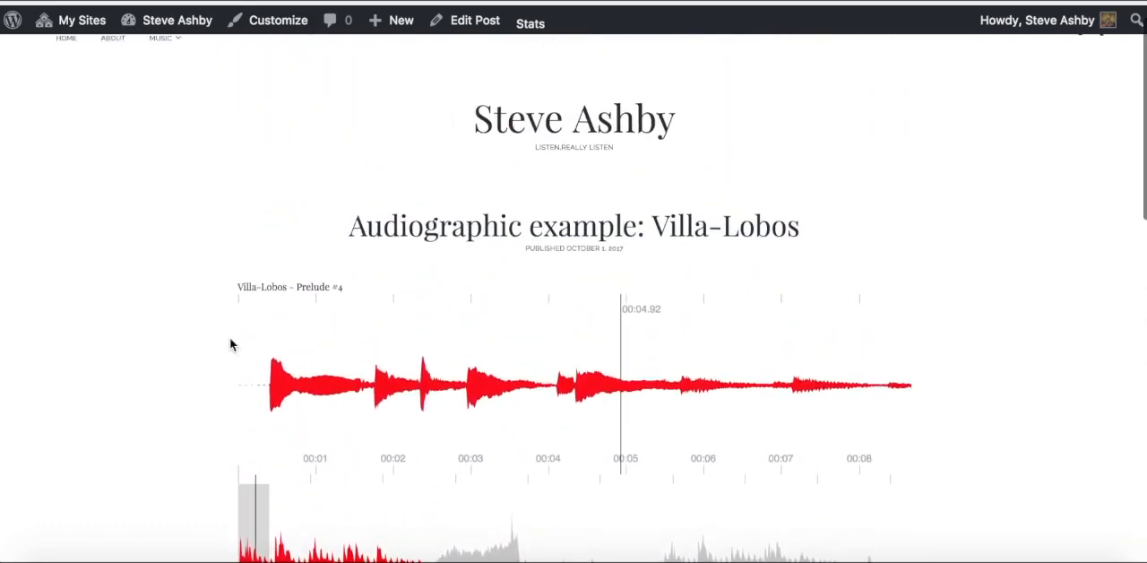
scroll(230, 344, down, 1)
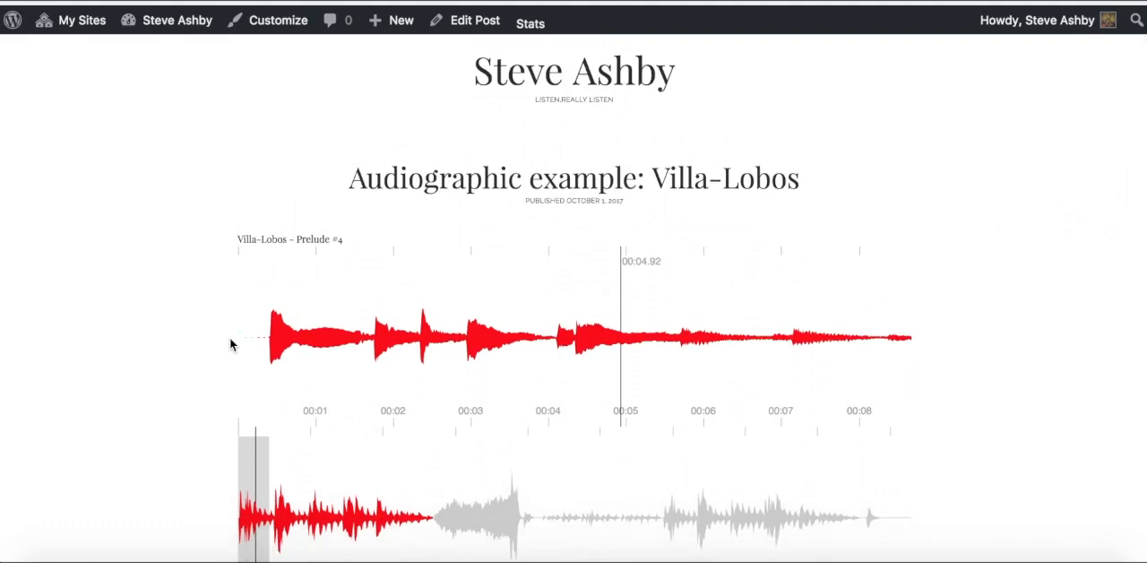
scroll(230, 344, down, 13)
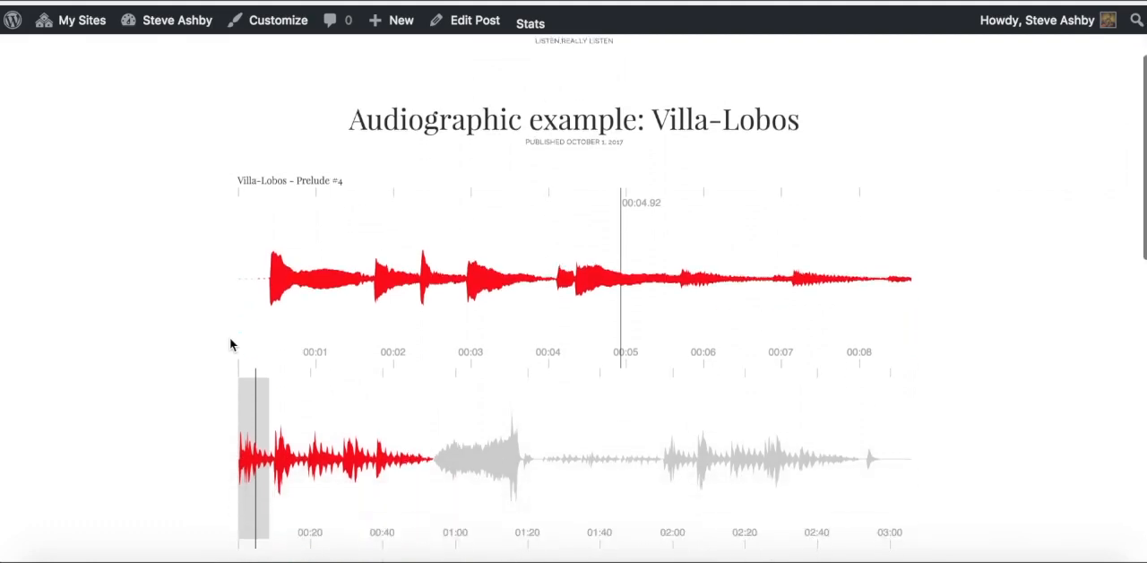
scroll(229, 344, down, 2)
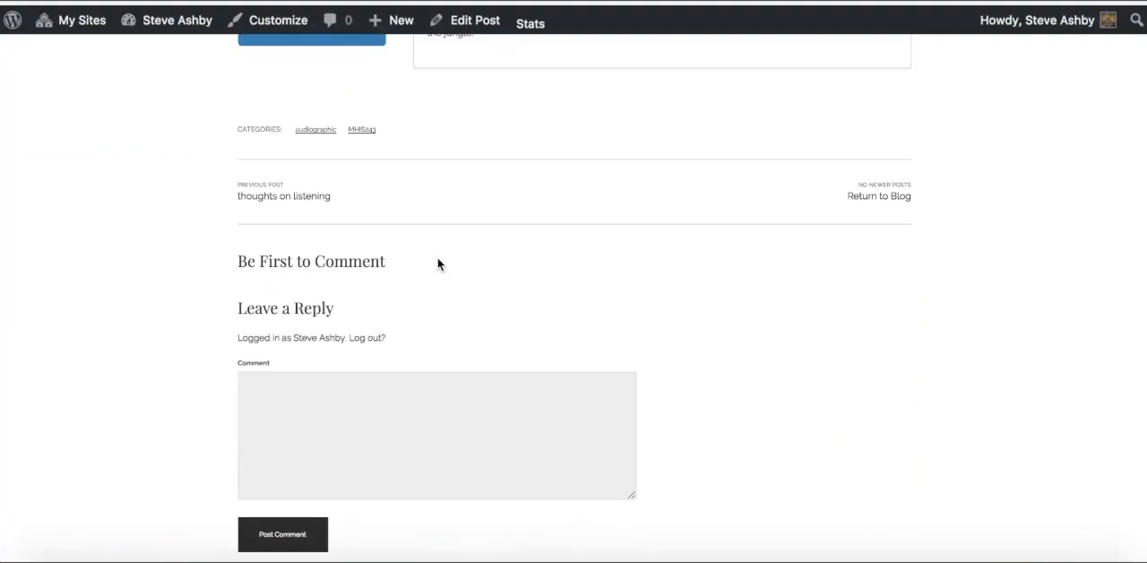
key(super+Tab)
click(842, 10)
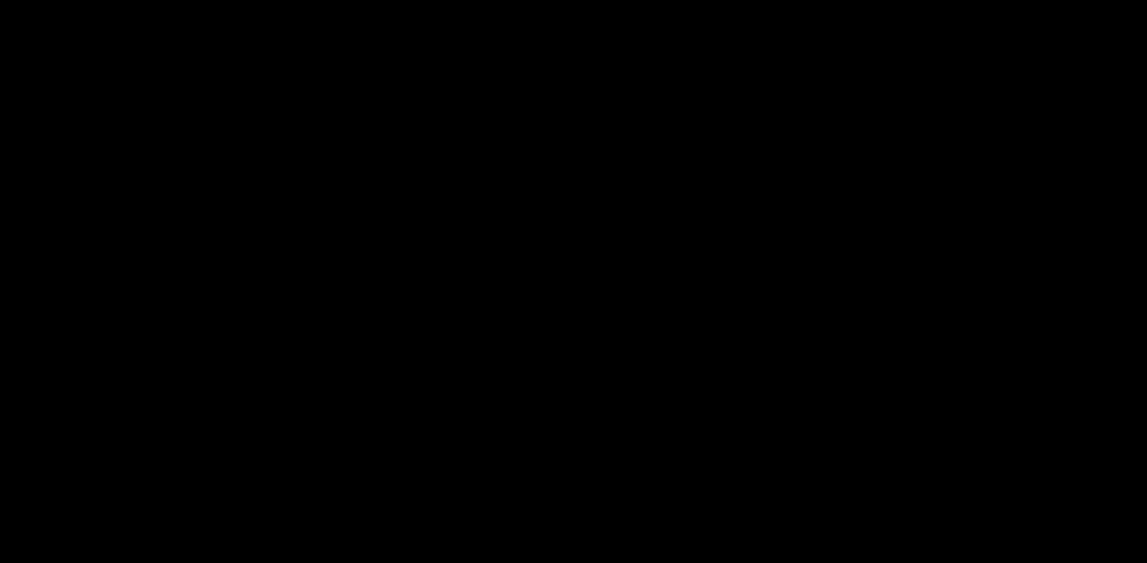